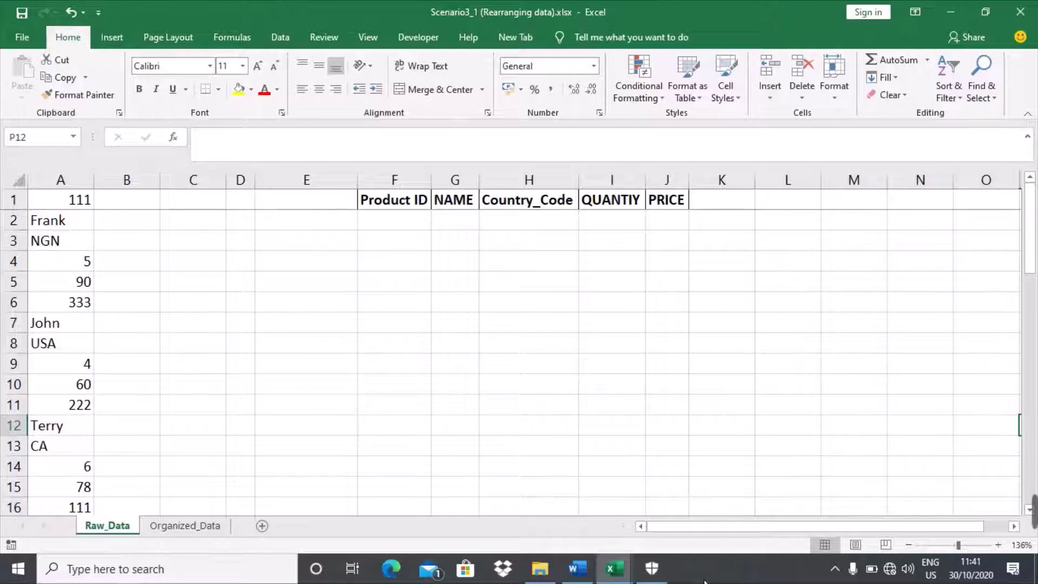
# - Compare the column A data on Raw_Data with the Organized_Data layout and the header row in F1:J1
pyautogui.click(70, 199)
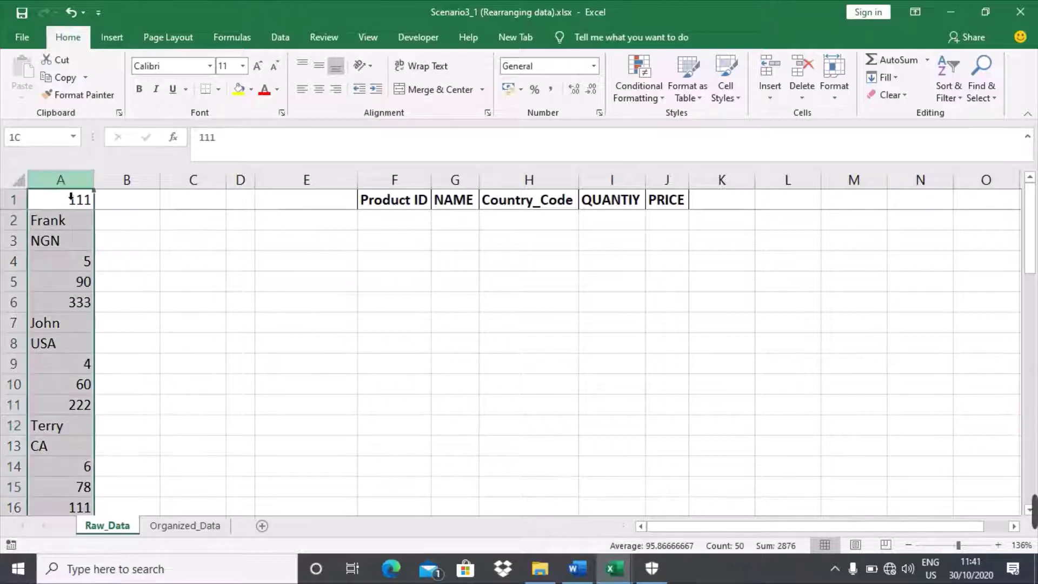
pyautogui.hotkey('ctrl', 'shift', 'Down')
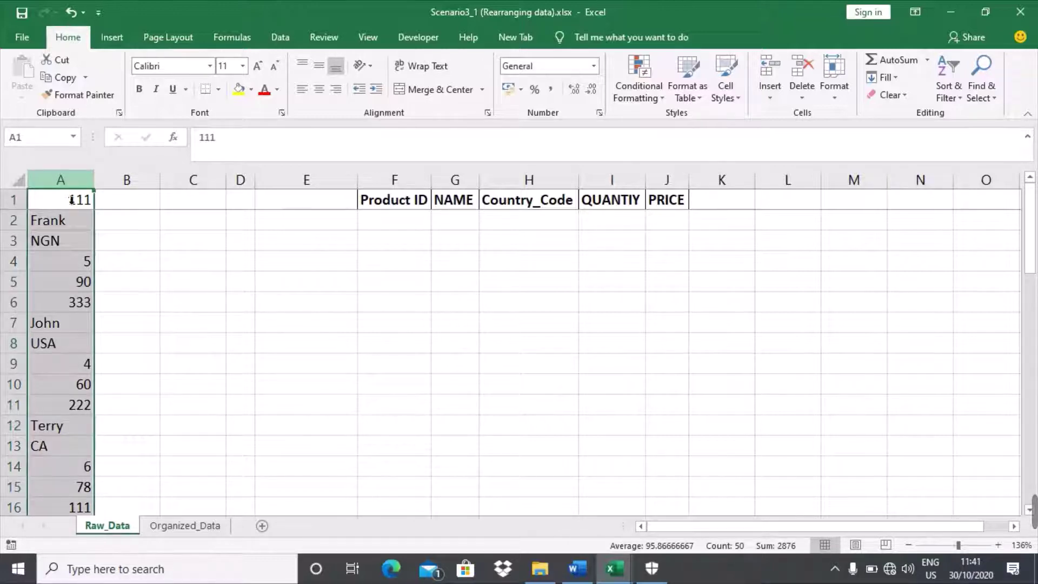
pyautogui.click(179, 525)
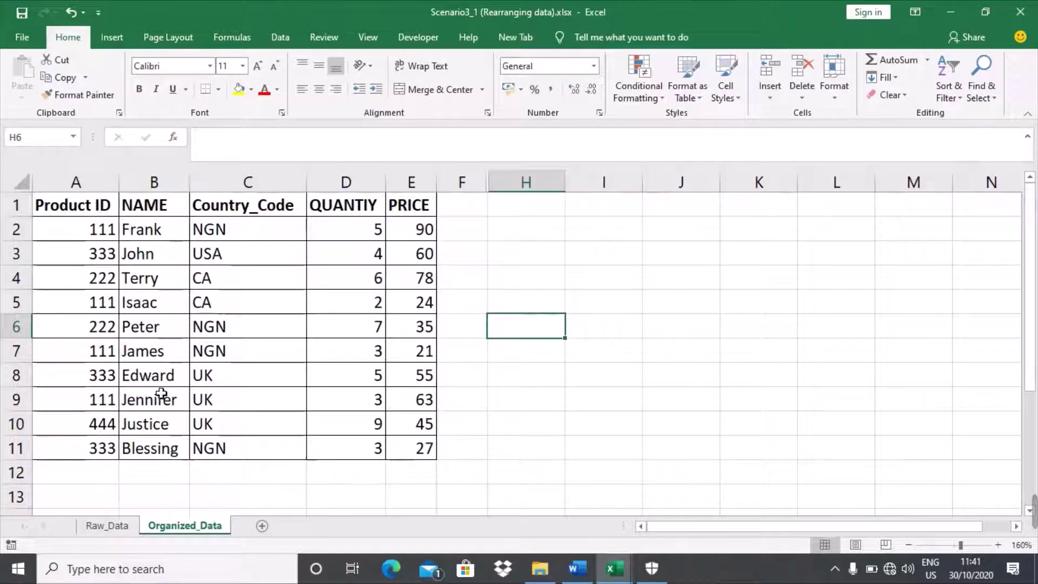
pyautogui.click(107, 532)
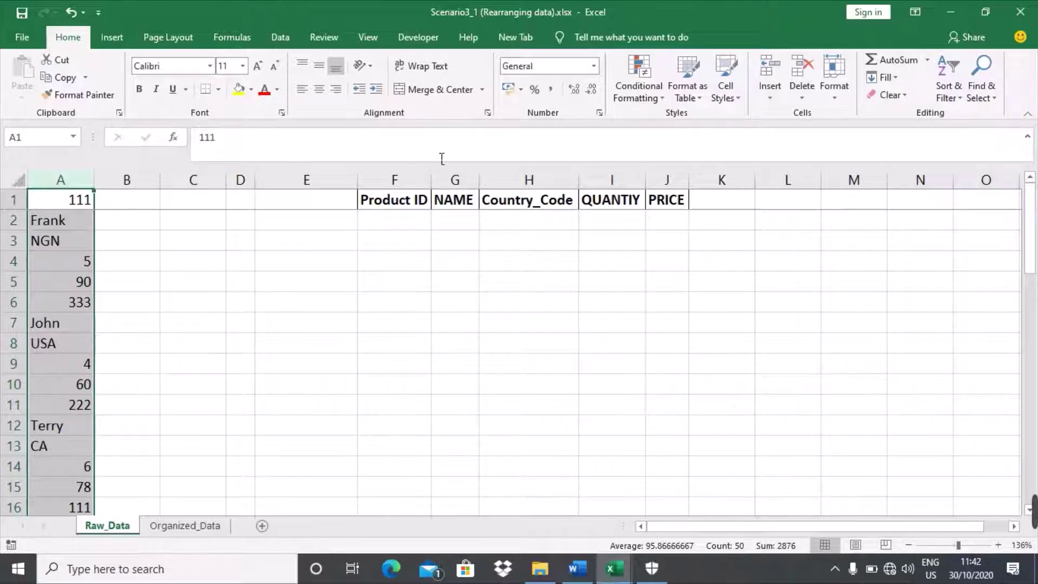
pyautogui.click(409, 205)
pyautogui.click(656, 201)
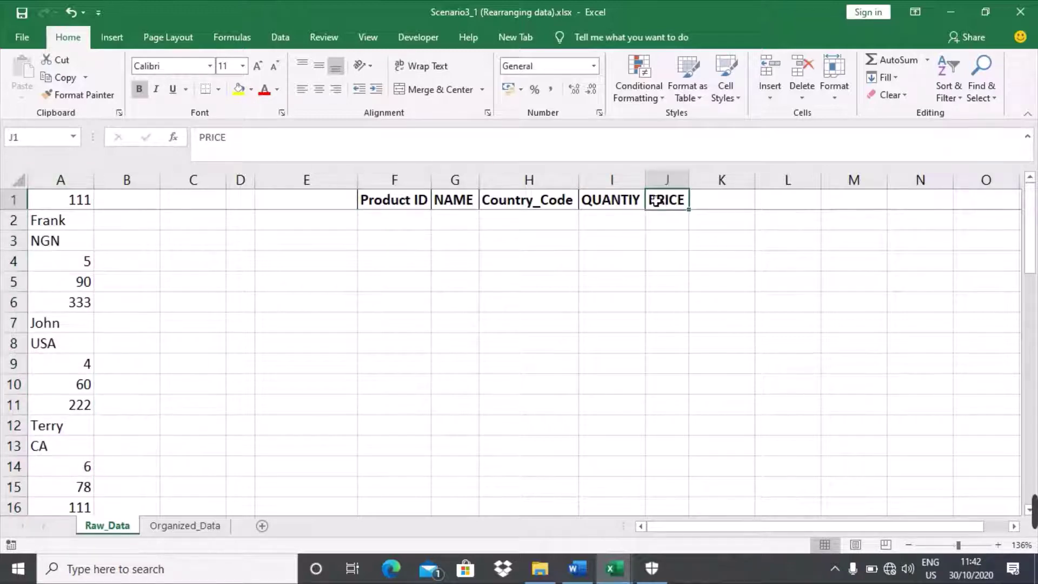
# - Examine the first two five-cell records in A1:A10 cell by cell to see how the fields repeat
pyautogui.click(81, 204)
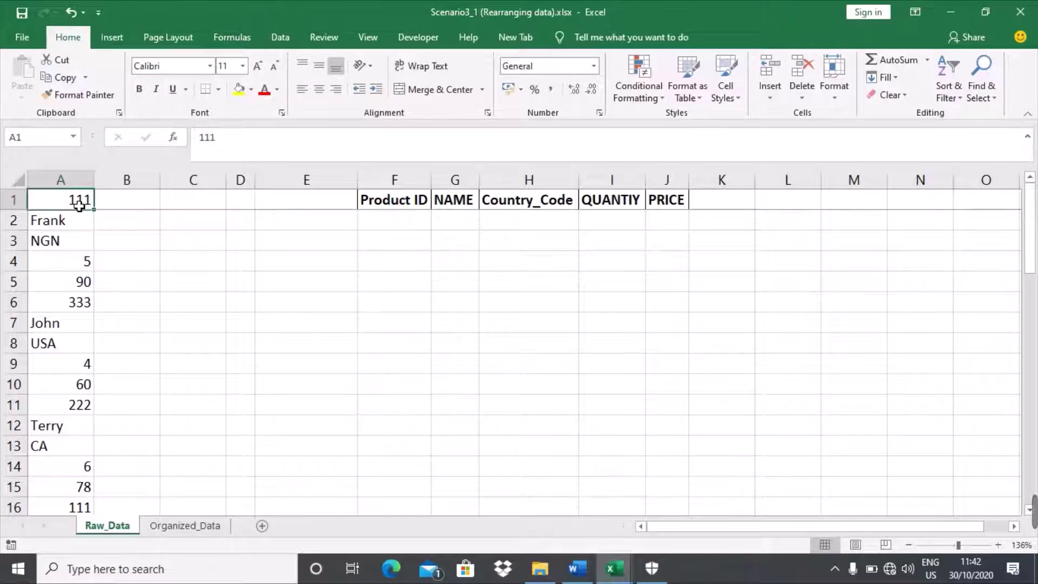
pyautogui.click(74, 221)
pyautogui.click(75, 250)
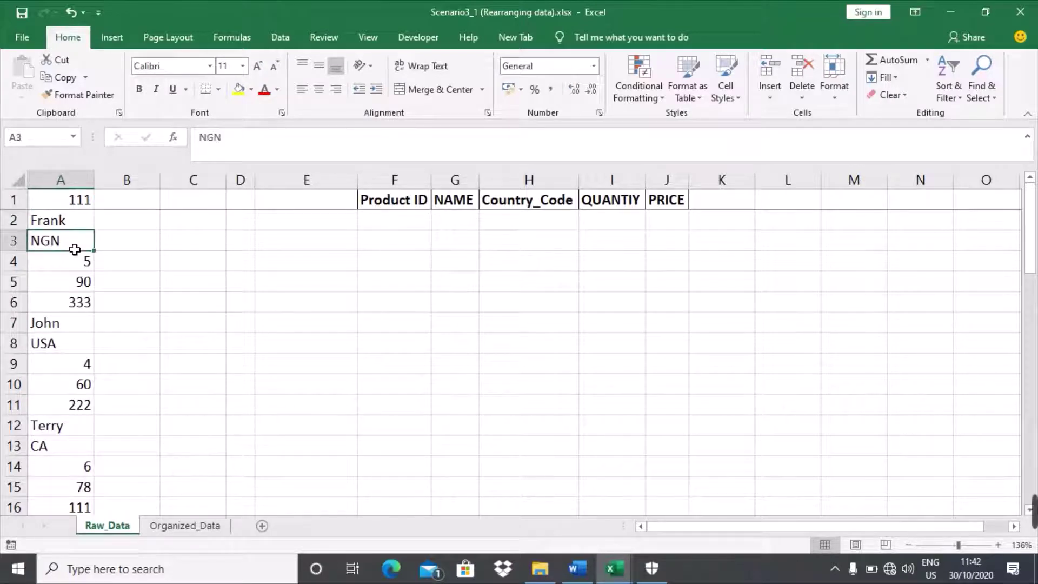
pyautogui.click(75, 266)
pyautogui.click(76, 283)
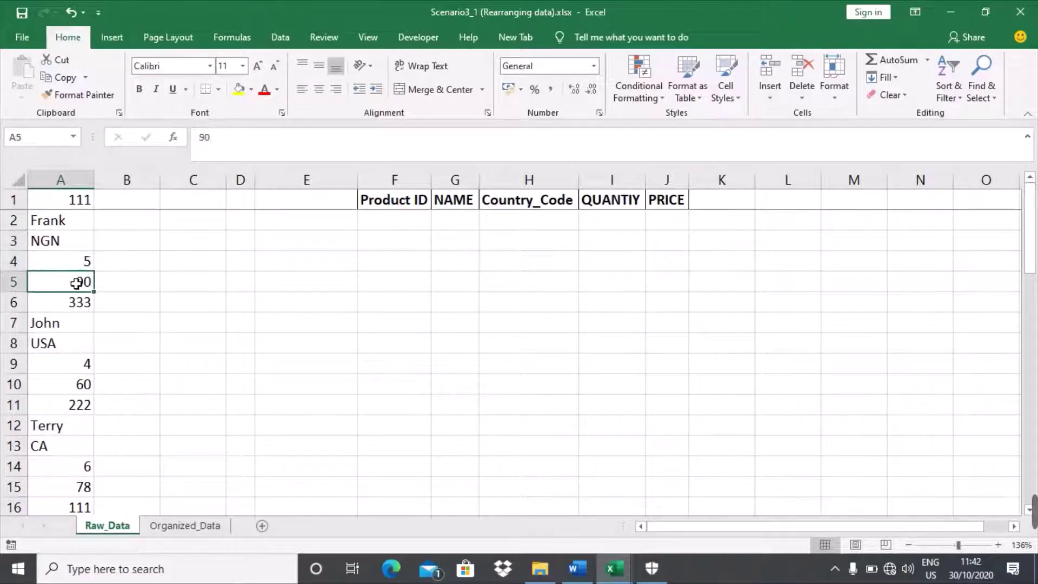
pyautogui.click(76, 300)
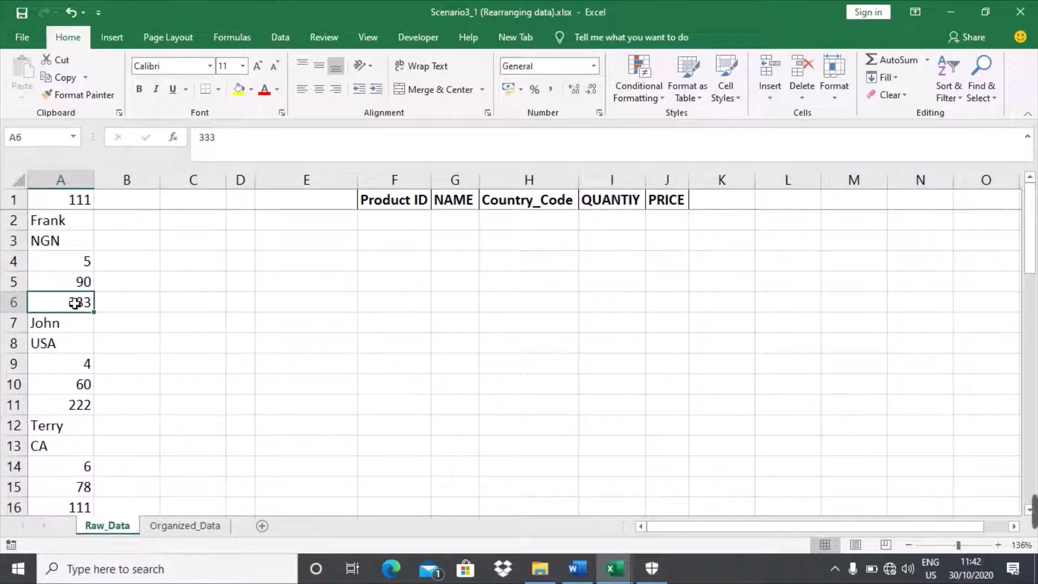
pyautogui.click(69, 331)
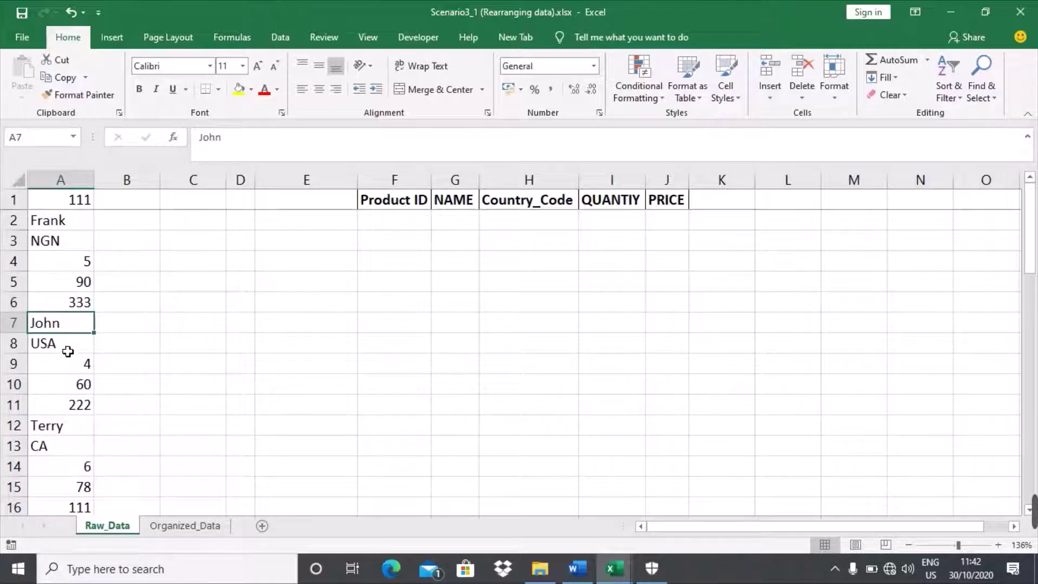
pyautogui.click(68, 349)
pyautogui.click(65, 366)
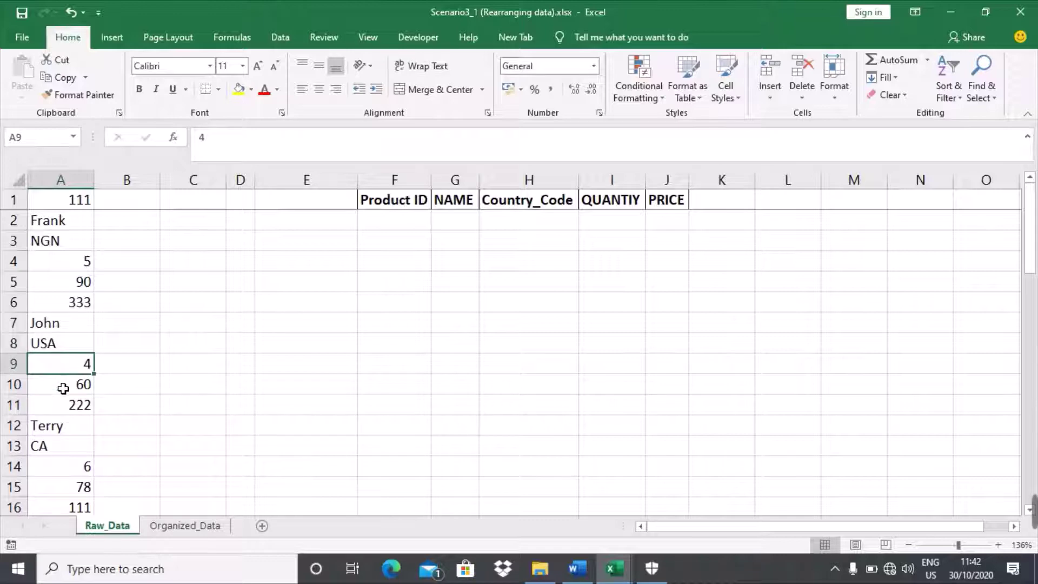
pyautogui.click(64, 387)
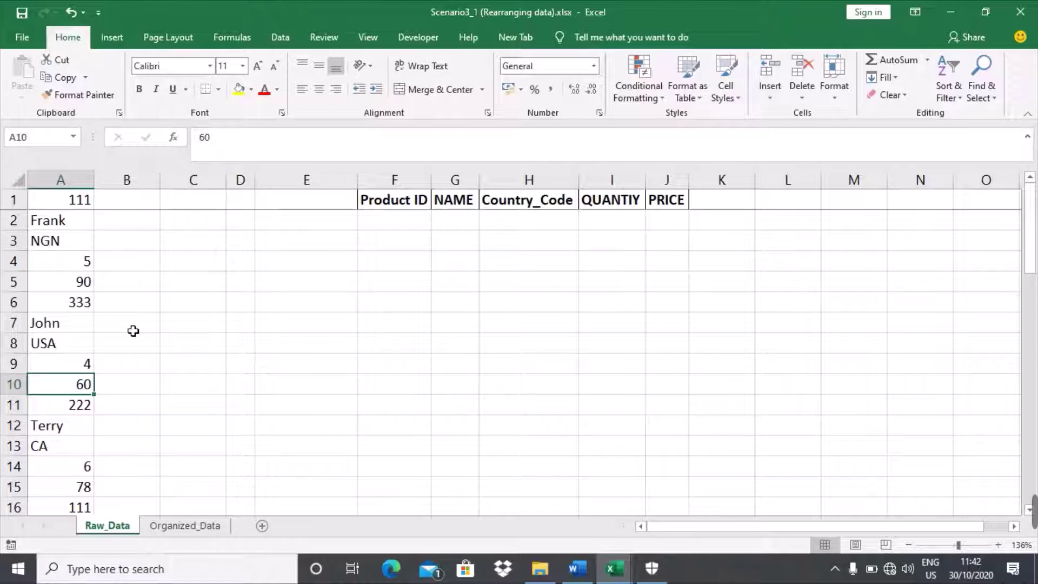
# - Copy the first record in A1:A5 and paste it transposed under the headers, starting at F2
pyautogui.click(61, 205)
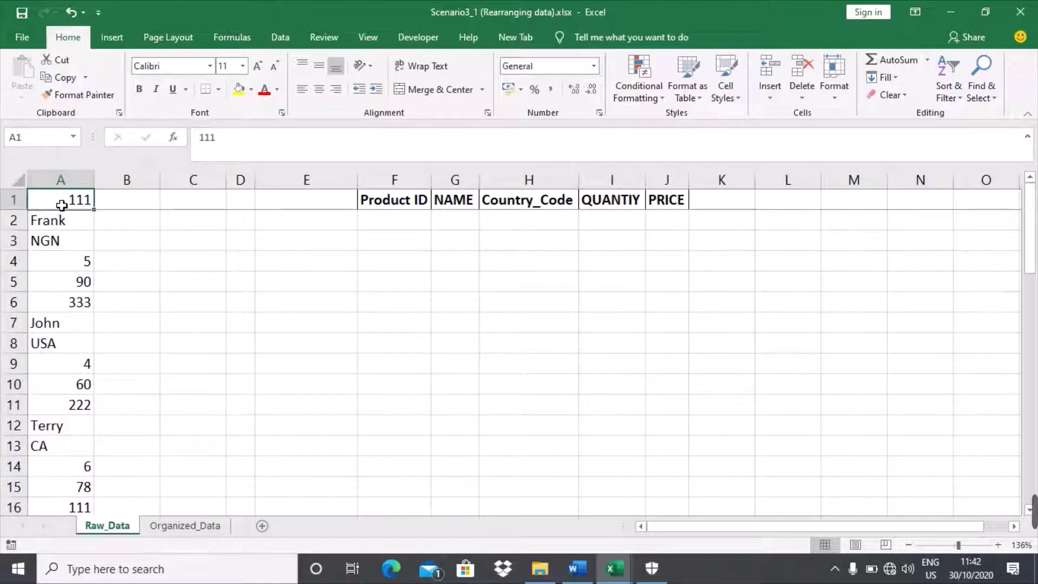
pyautogui.hotkey('shift', 'Down')
pyautogui.hotkey('shift', 'Down')
pyautogui.hotkey('shift', 'Down')
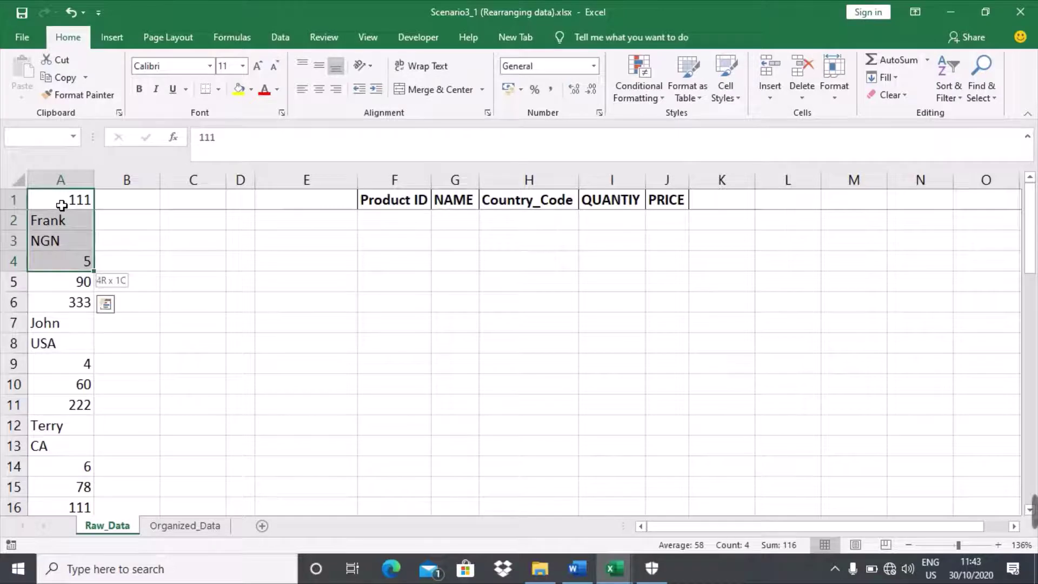
pyautogui.hotkey('shift', 'Down')
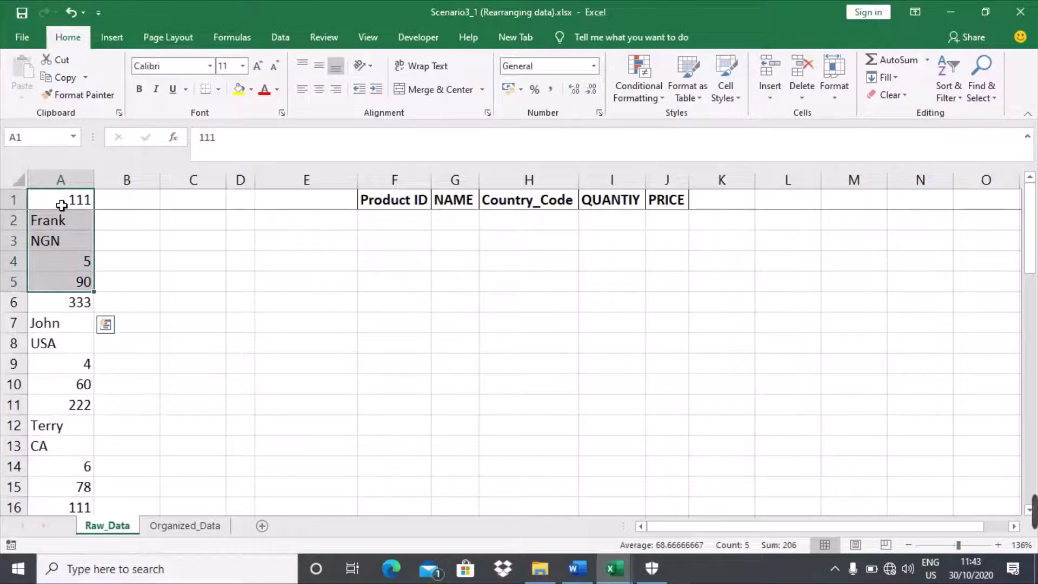
pyautogui.rightClick(61, 206)
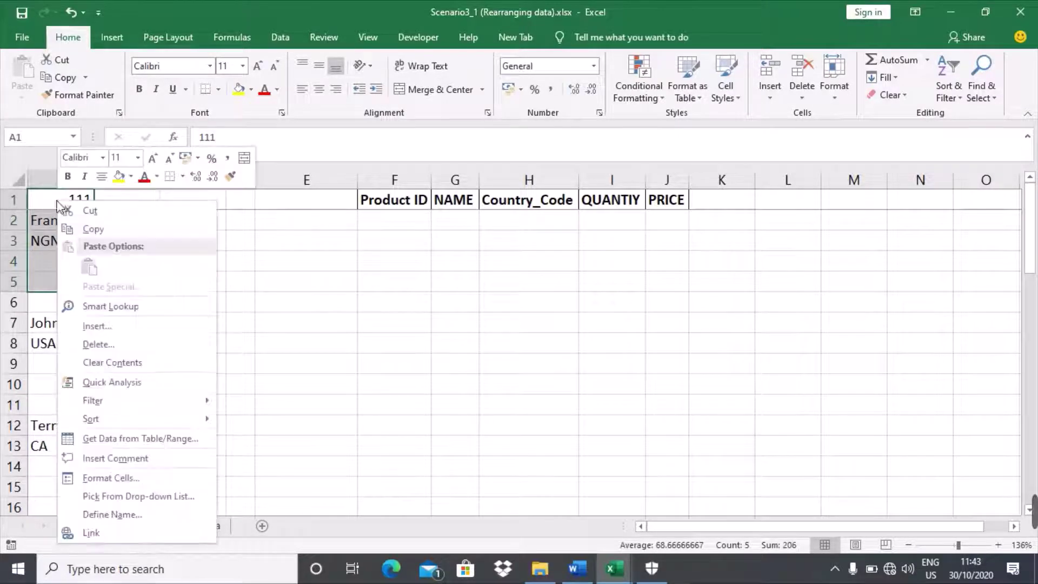
pyautogui.click(93, 230)
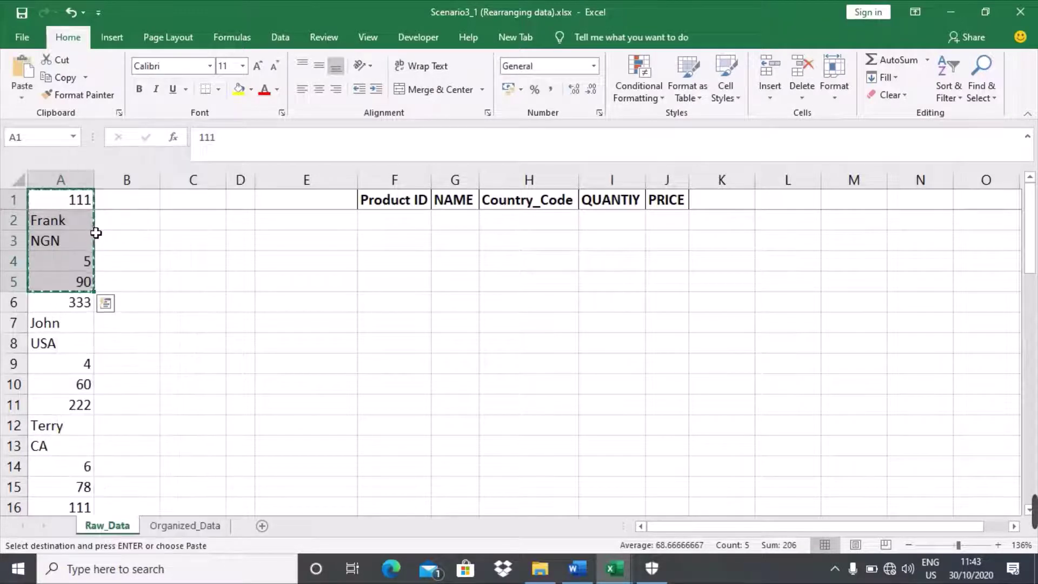
pyautogui.click(402, 227)
pyautogui.rightClick(402, 224)
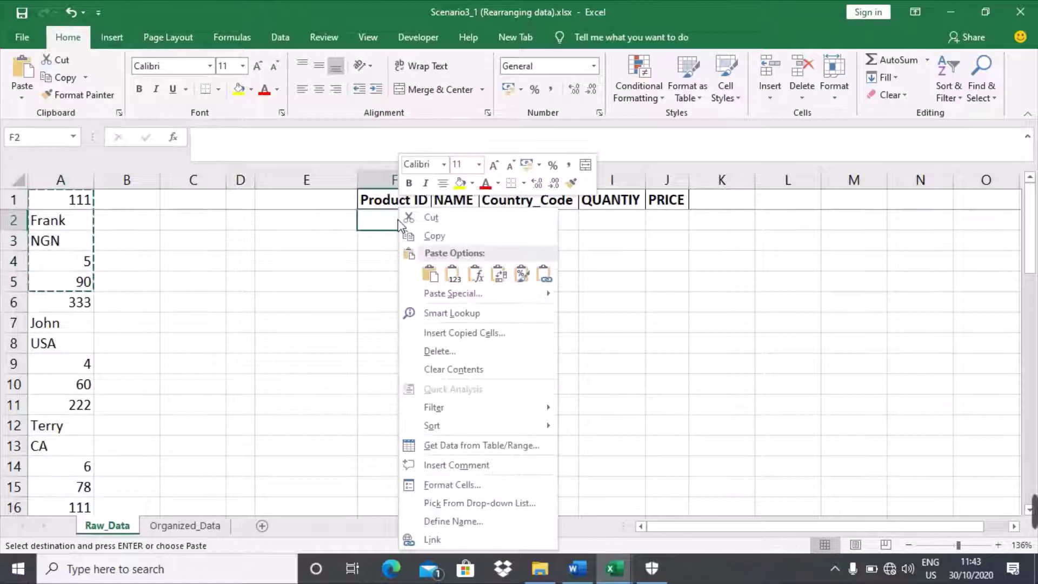
pyautogui.click(498, 274)
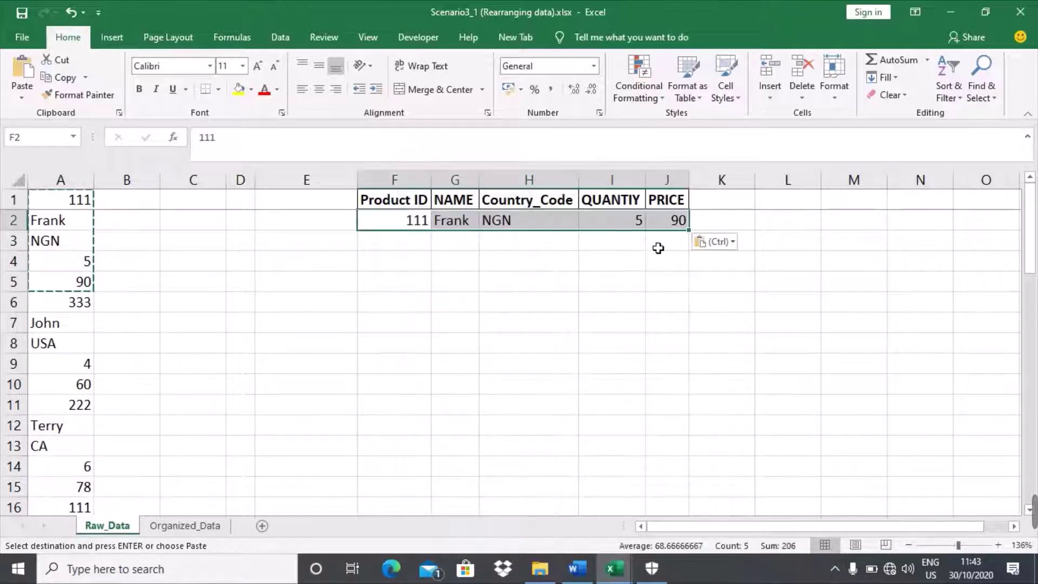
# - Copy the second record in A6:A10 and paste it transposed into the table row starting at F3
pyautogui.click(52, 309)
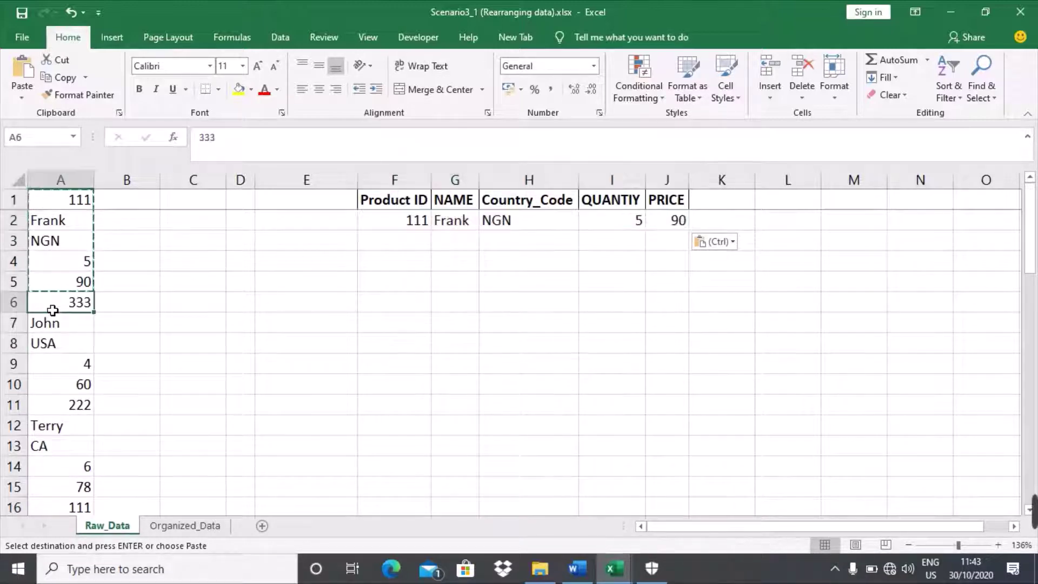
pyautogui.hotkey('shift', 'Down')
pyautogui.hotkey('shift', 'Down')
pyautogui.hotkey('shift', 'Down')
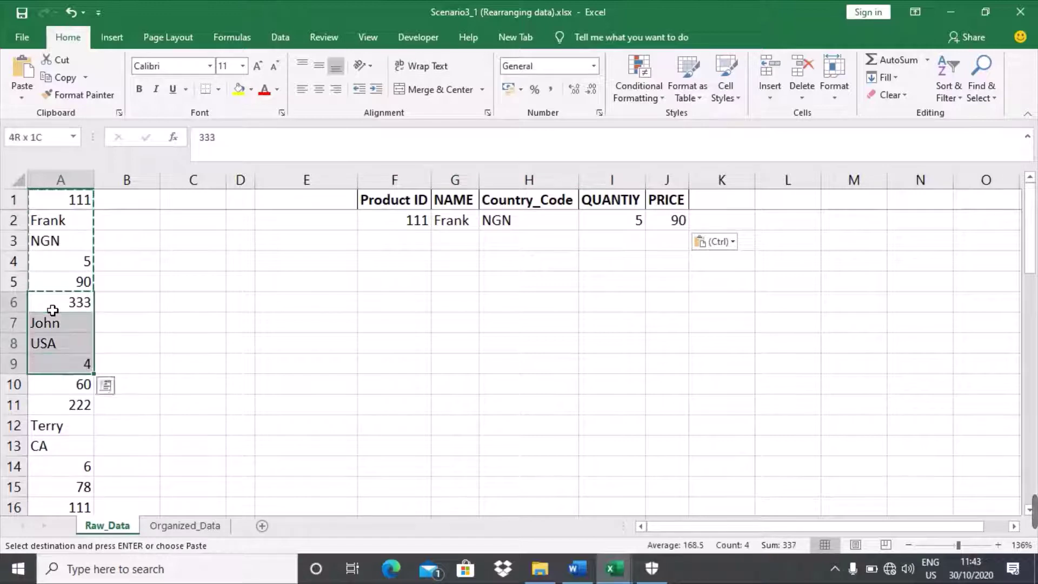
pyautogui.hotkey('shift', 'Down')
pyautogui.rightClick(52, 309)
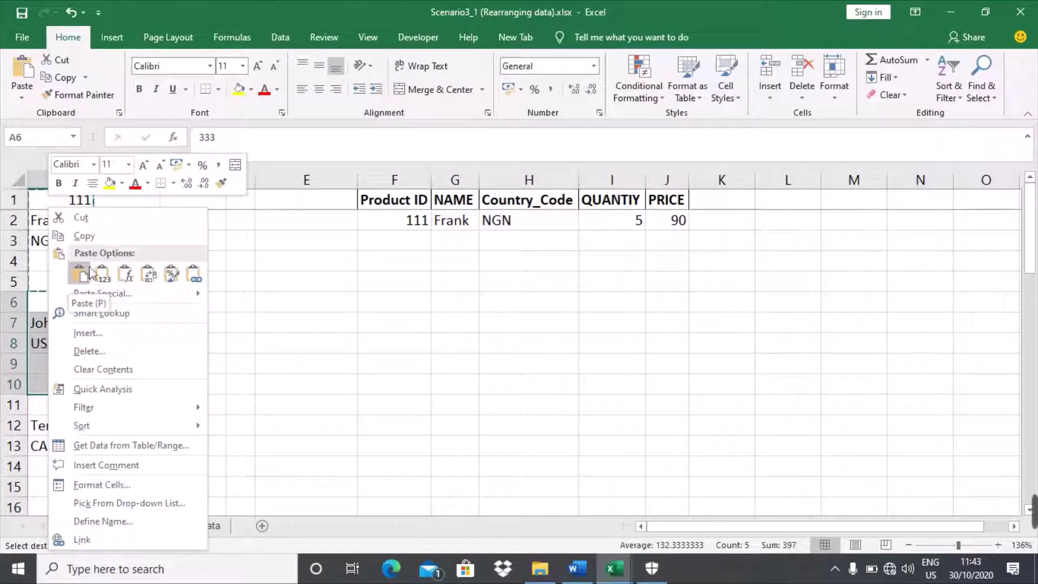
pyautogui.click(81, 236)
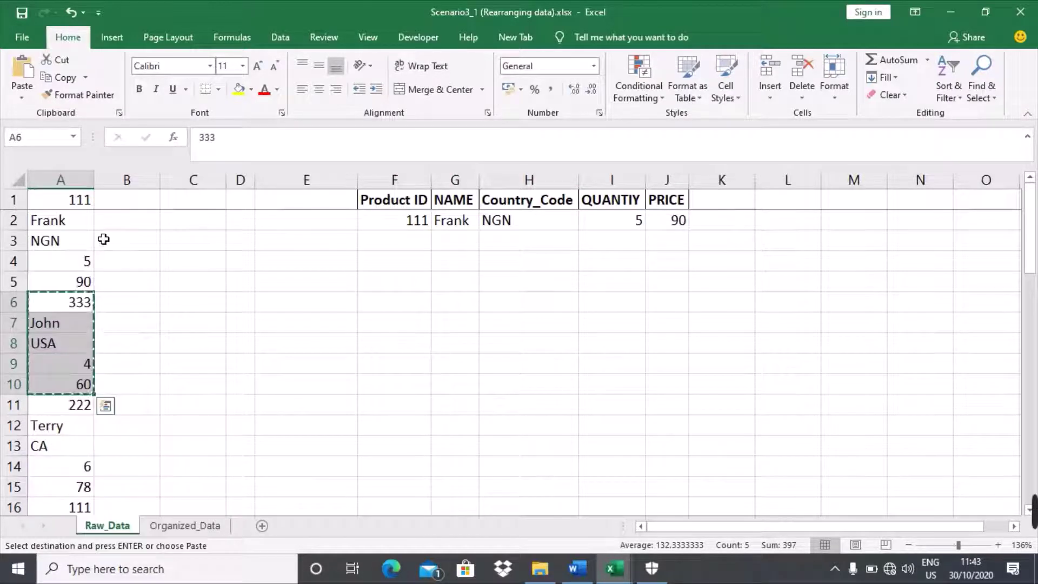
pyautogui.click(415, 246)
pyautogui.rightClick(415, 246)
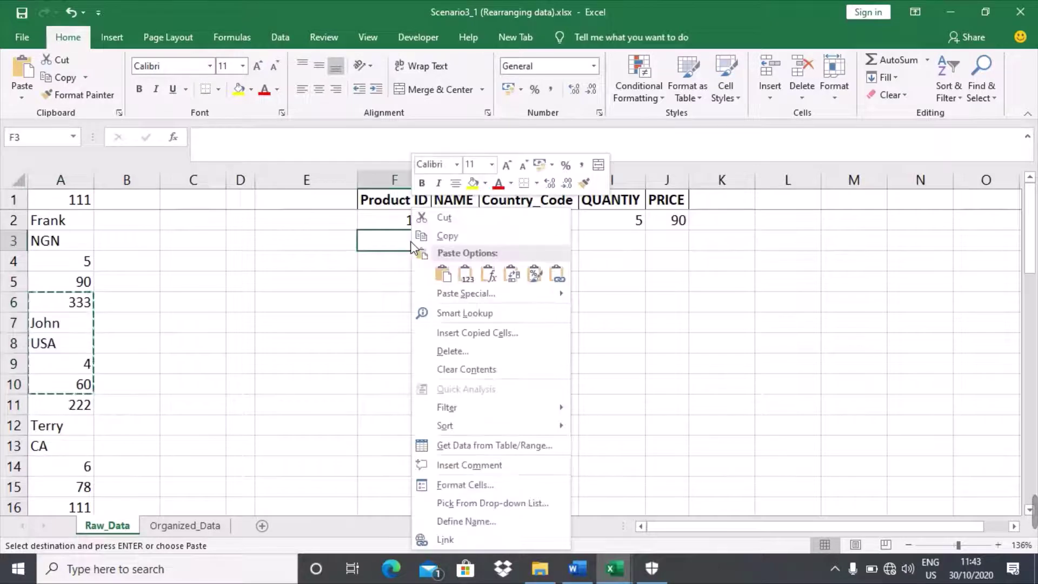
pyautogui.click(515, 274)
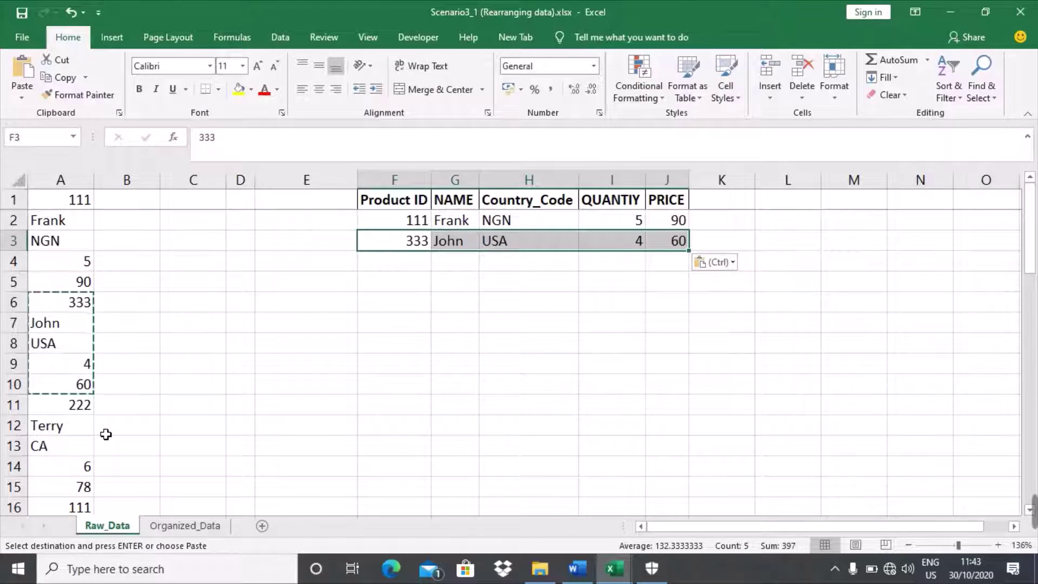
pyautogui.press('Escape')
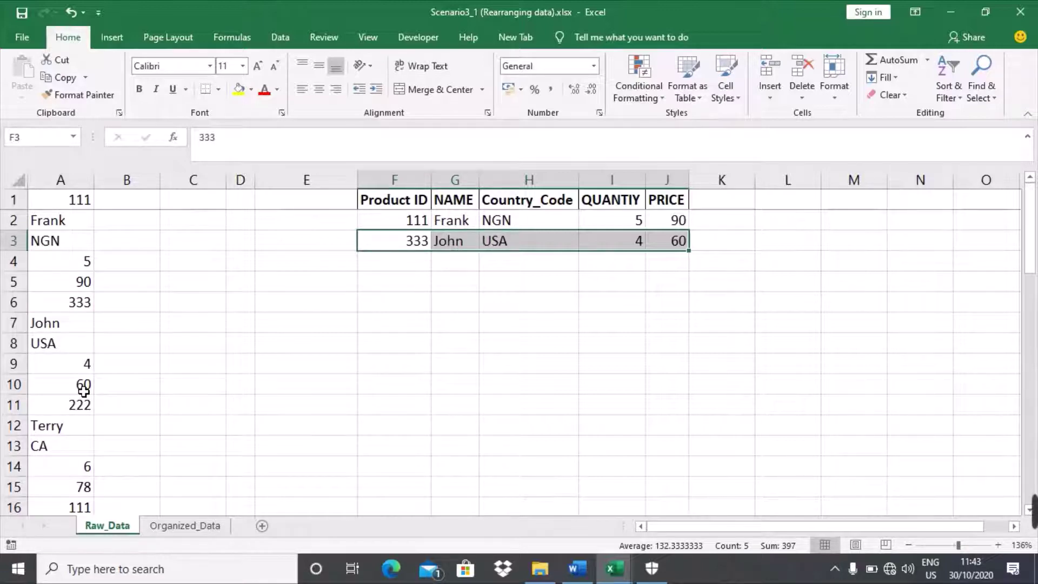
# - Delete the two pasted records in F2:J3, shifting the cells left
pyautogui.click(373, 225)
pyautogui.hotkey('shift', 'Right')
pyautogui.hotkey('shift', 'Right')
pyautogui.hotkey('shift', 'Right')
pyautogui.hotkey('shift', 'Right')
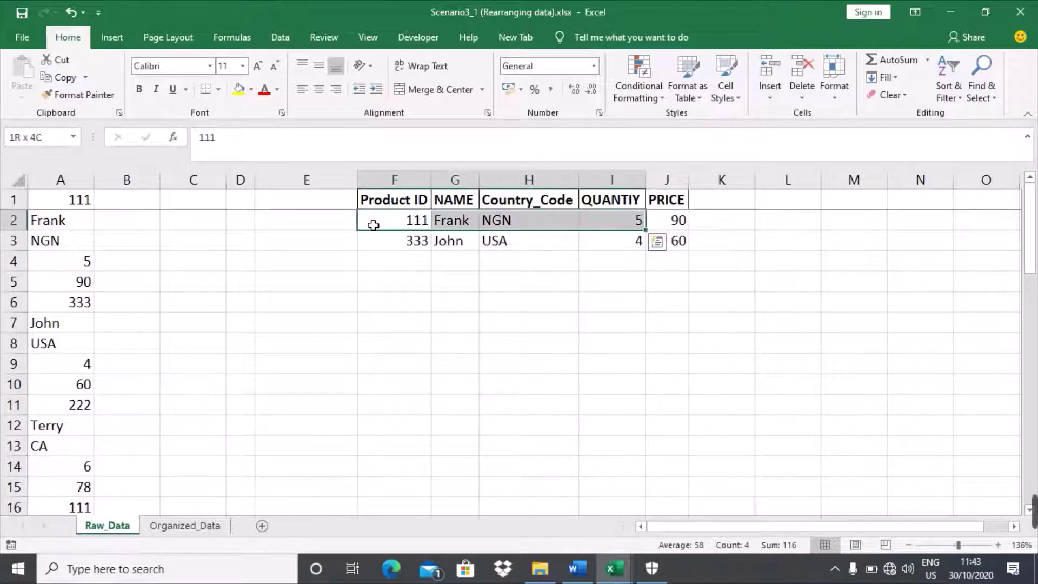
pyautogui.hotkey('shift', 'Down')
pyautogui.rightClick(373, 225)
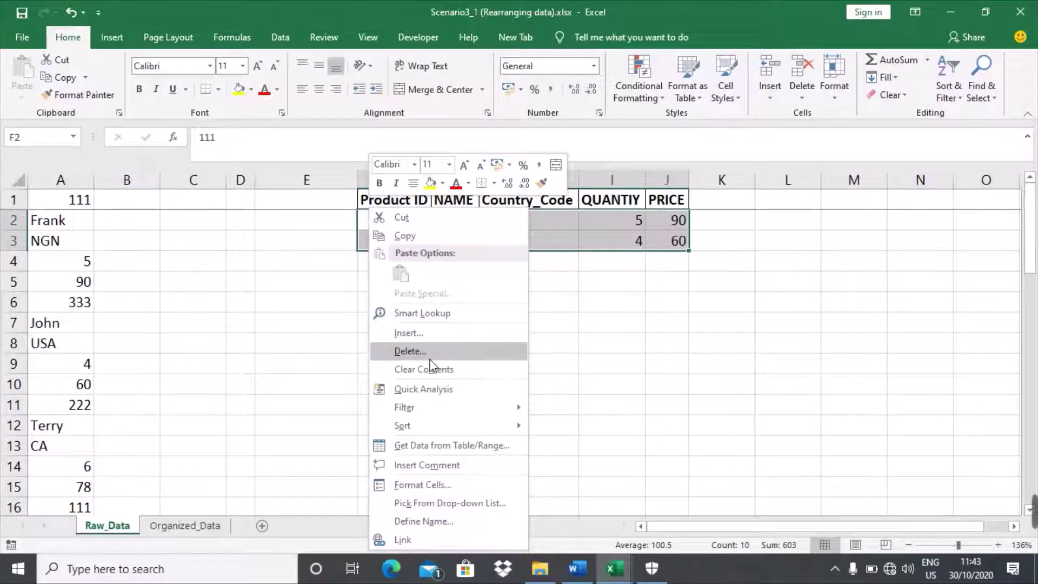
pyautogui.click(420, 352)
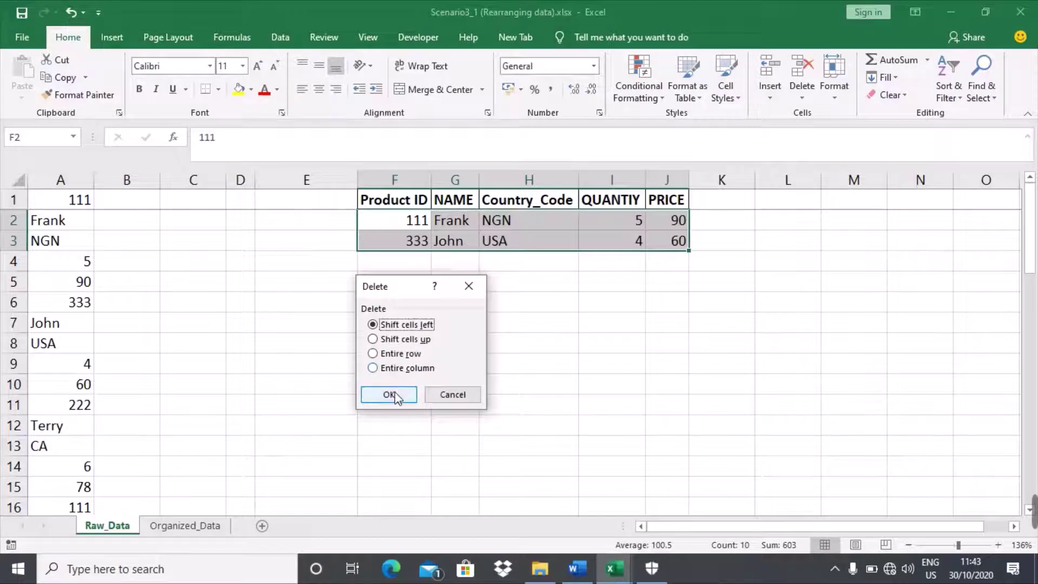
pyautogui.click(396, 398)
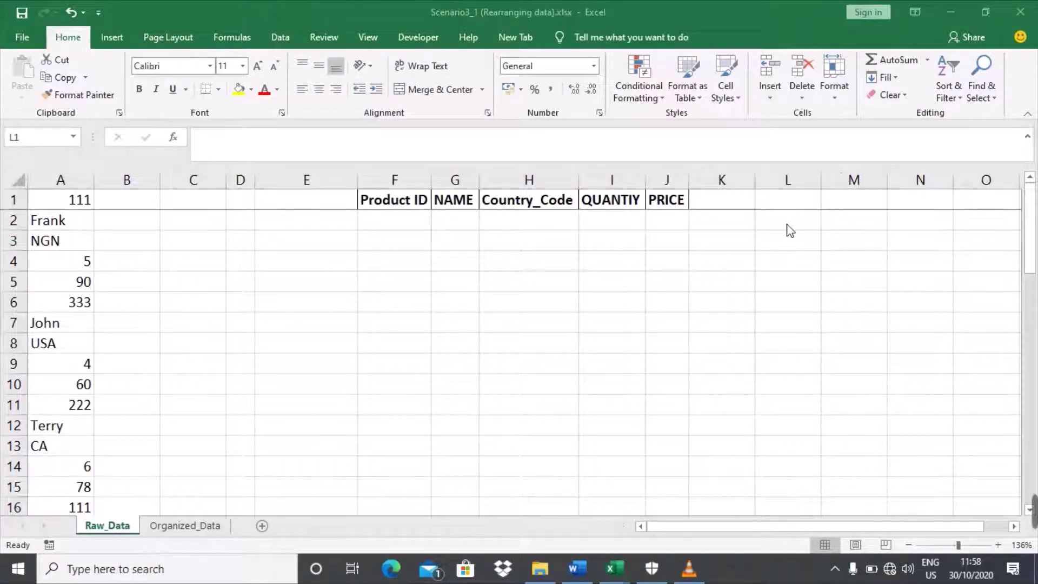
# - Enter the labels "first populated row" in L2 and "last populated row" in L3
pyautogui.click(791, 229)
pyautogui.click(791, 229)
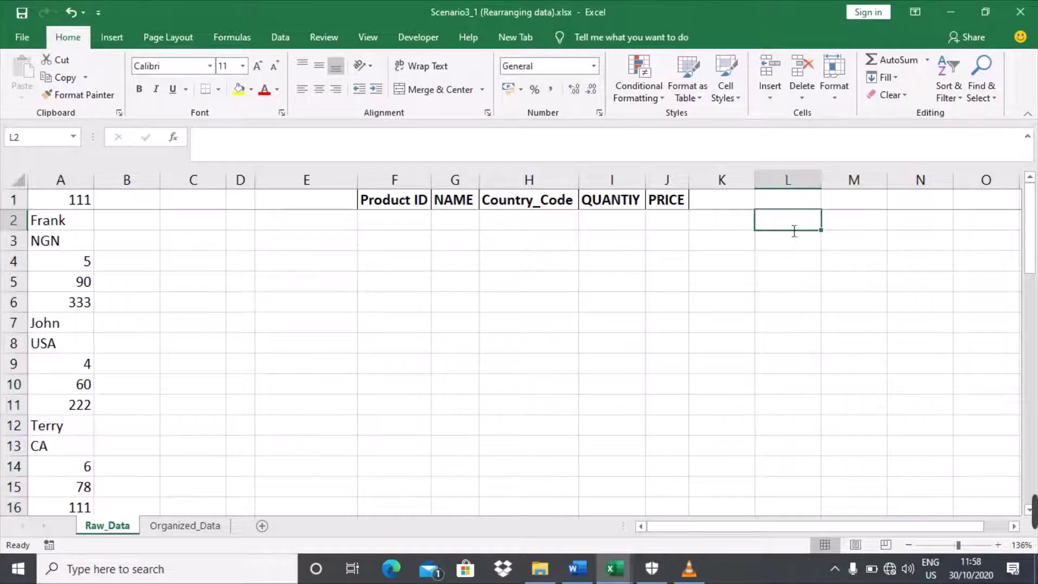
pyautogui.write('first po')
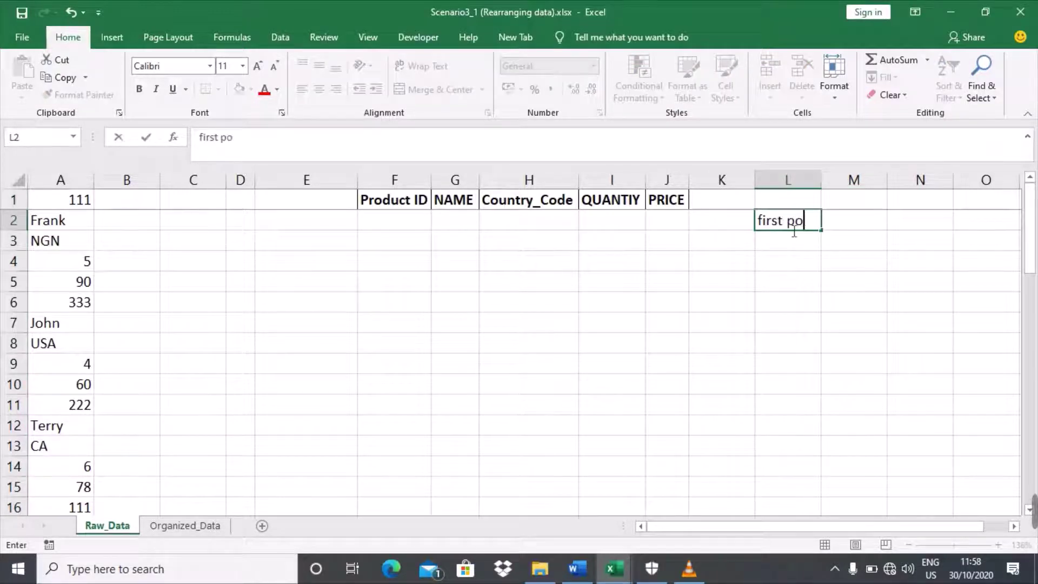
pyautogui.write('pulated row')
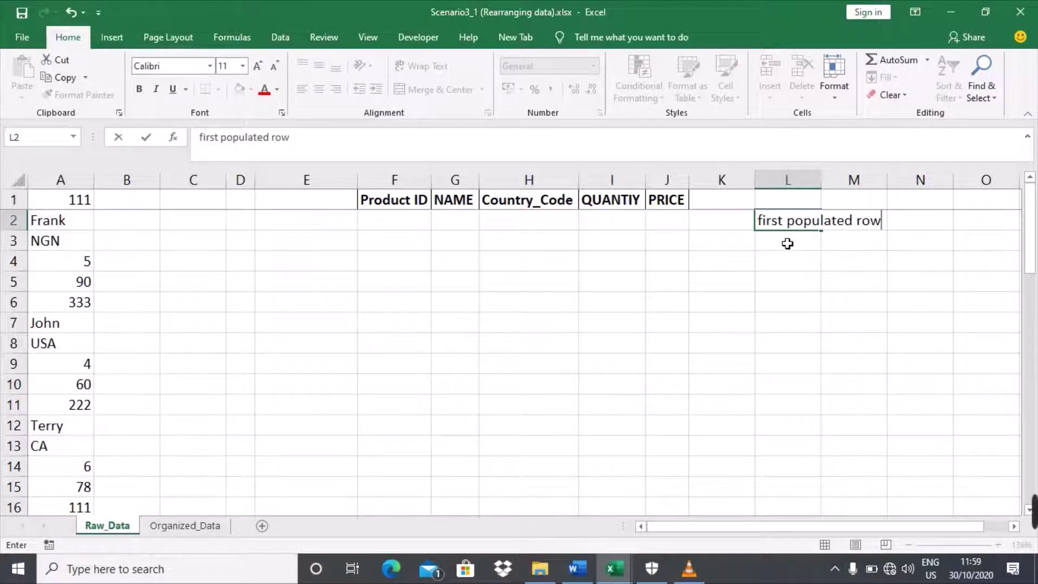
pyautogui.click(787, 241)
pyautogui.write('last')
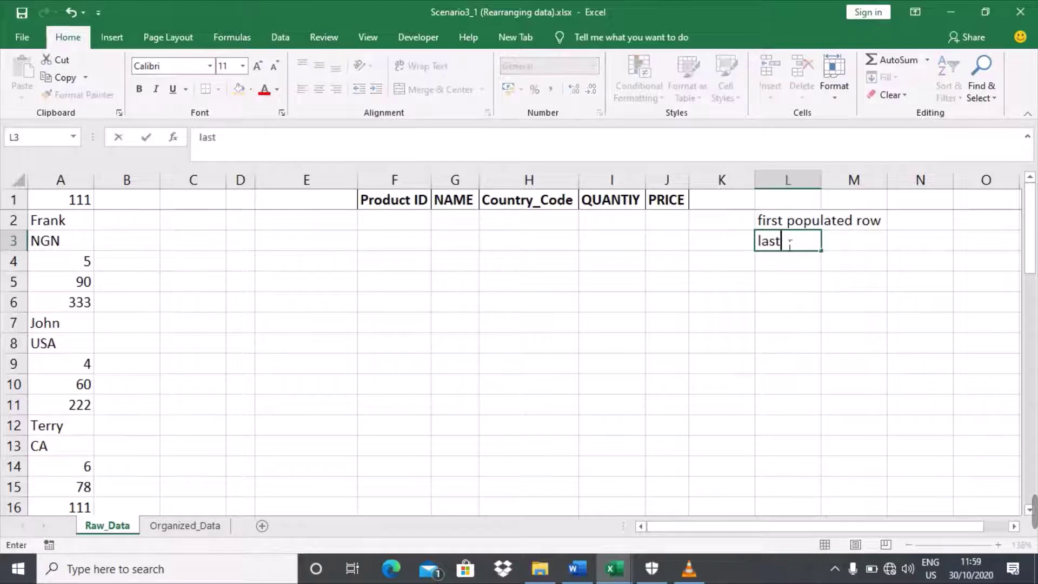
pyautogui.write(' populated row')
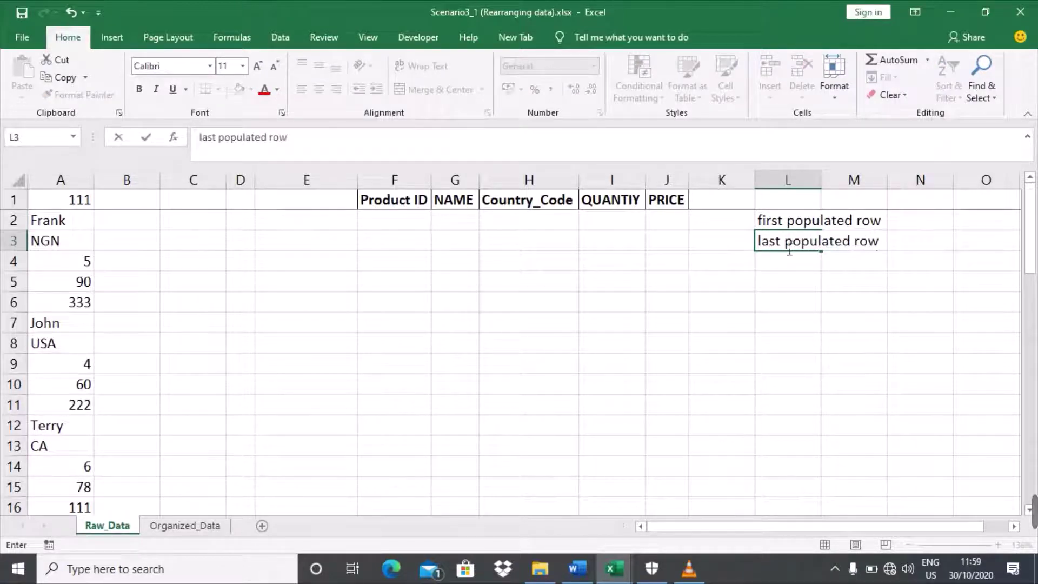
# - Enter the label "record count" in L4 and autofit column L to its labels
pyautogui.click(783, 266)
pyautogui.write('recor')
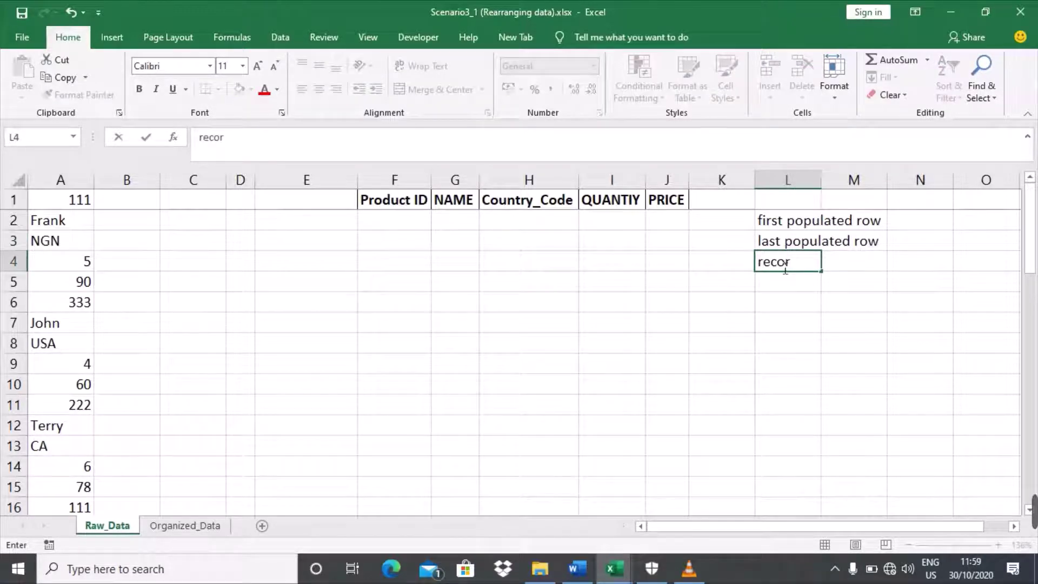
pyautogui.write('d count')
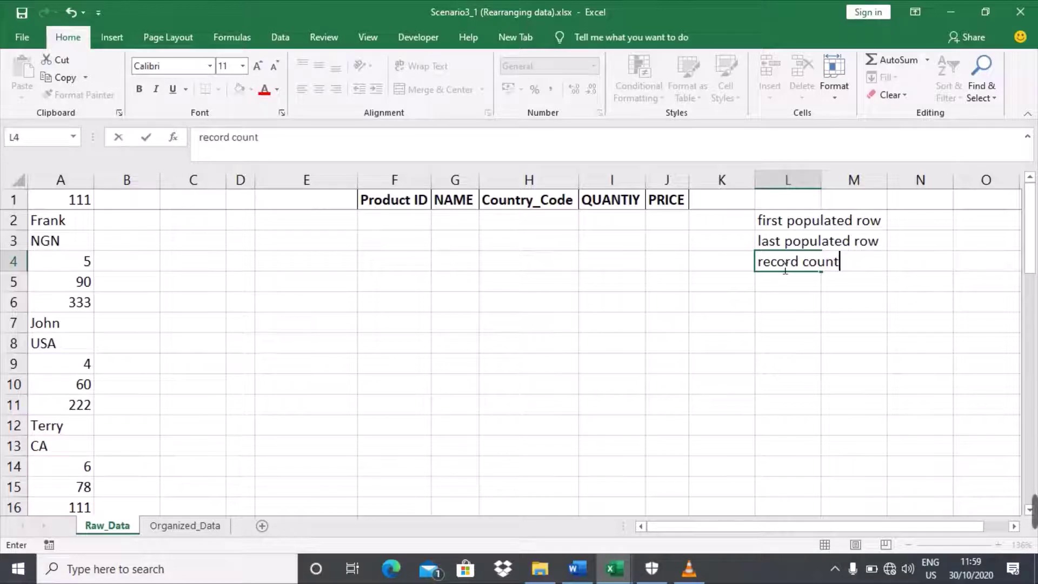
pyautogui.press('Return')
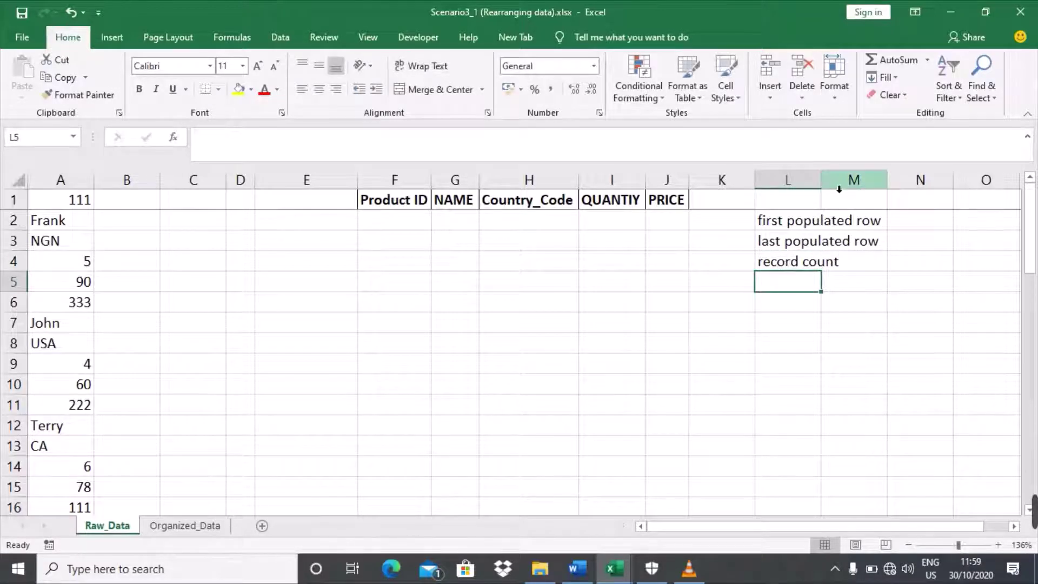
pyautogui.doubleClick(821, 182)
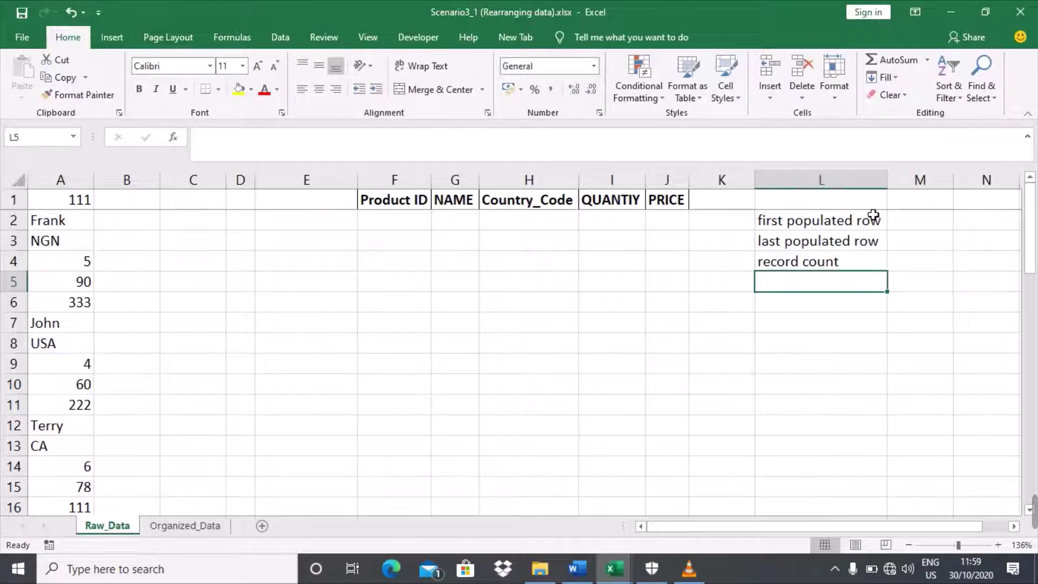
# - Enter 1 as the first populated row in M2 and, after checking where column A's data ends, 50 as the last populated row in M3
pyautogui.click(914, 232)
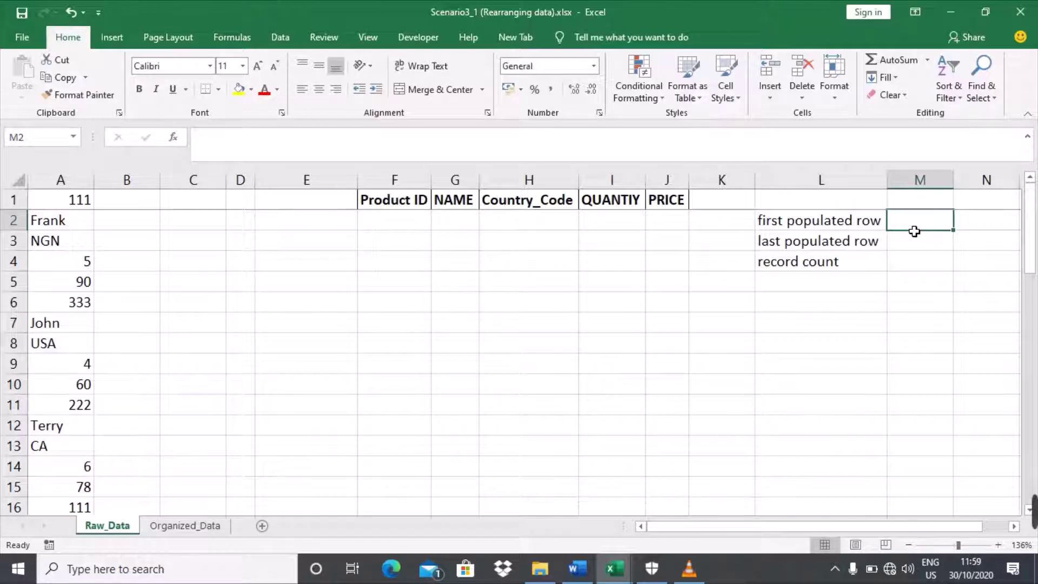
pyautogui.write('1')
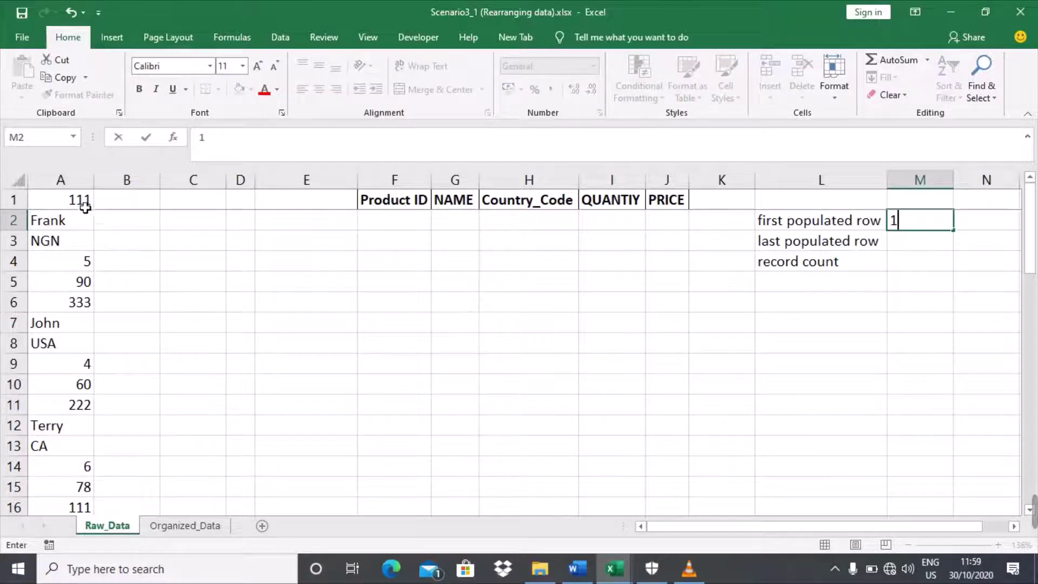
pyautogui.click(79, 201)
pyautogui.hotkey('ctrl', 'shift', 'Down')
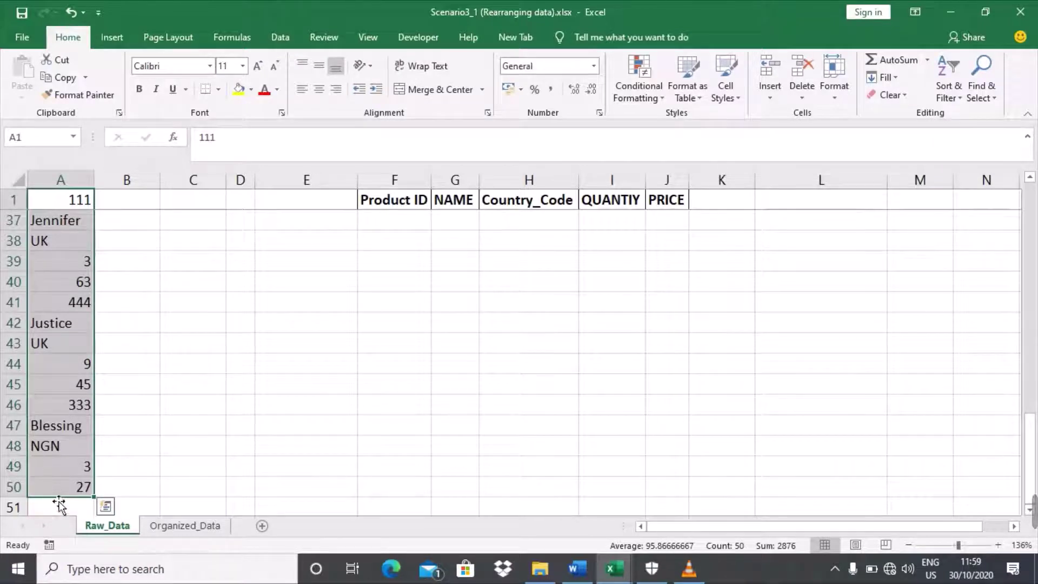
pyautogui.click(63, 494)
pyautogui.hotkey('ctrl', 'shift', 'Up')
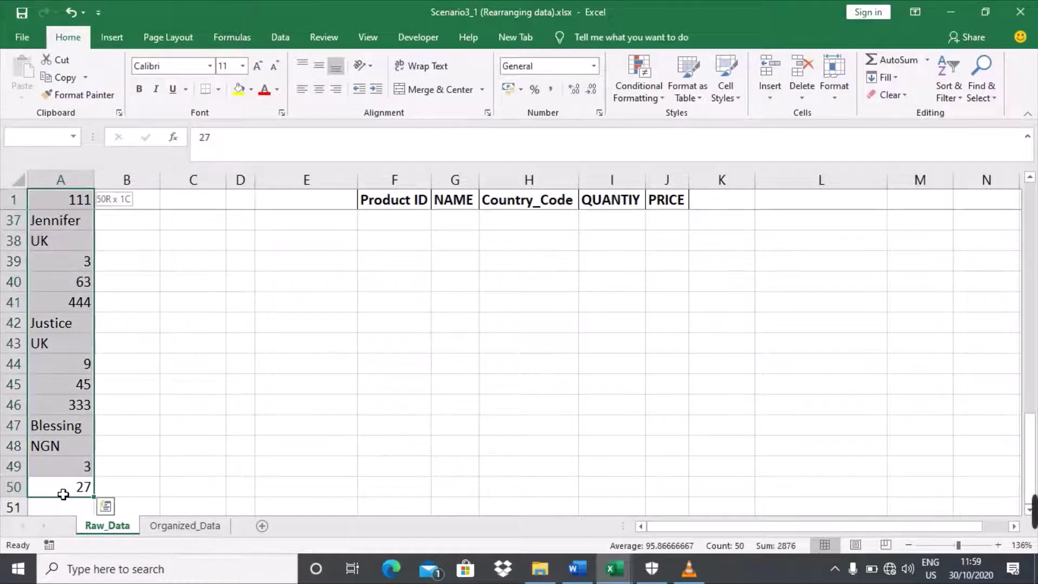
pyautogui.hotkey('shift', 'Down')
pyautogui.click(924, 245)
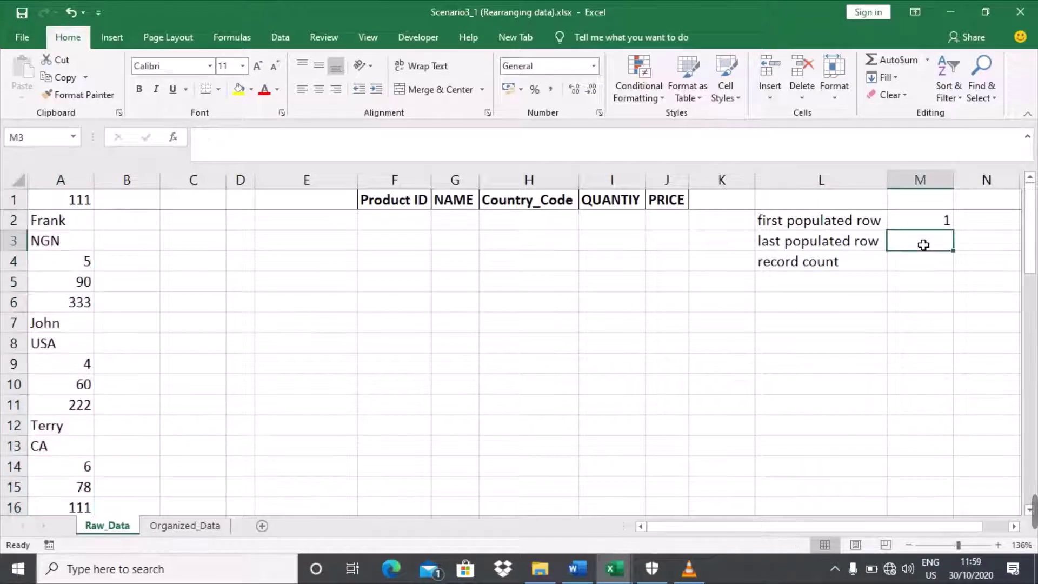
pyautogui.write('50')
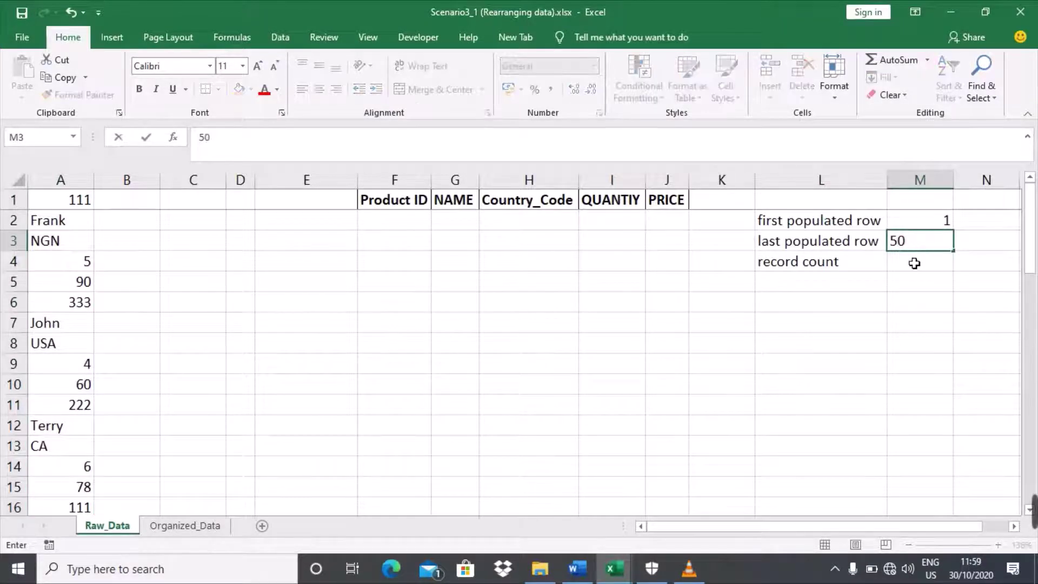
pyautogui.press('Return')
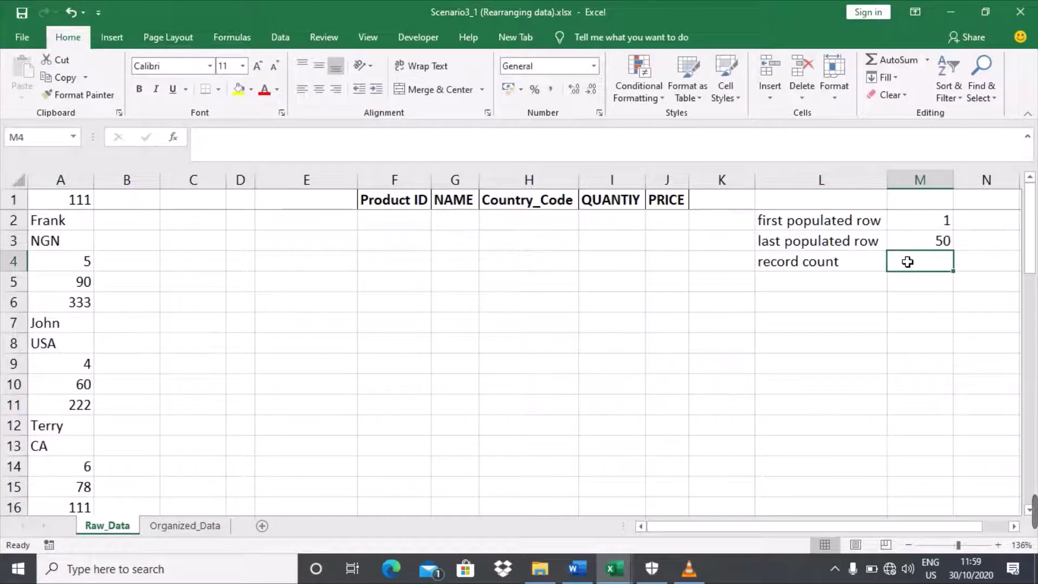
# - Calculate the record count in M4 with the formula =M3/5
pyautogui.doubleClick(907, 262)
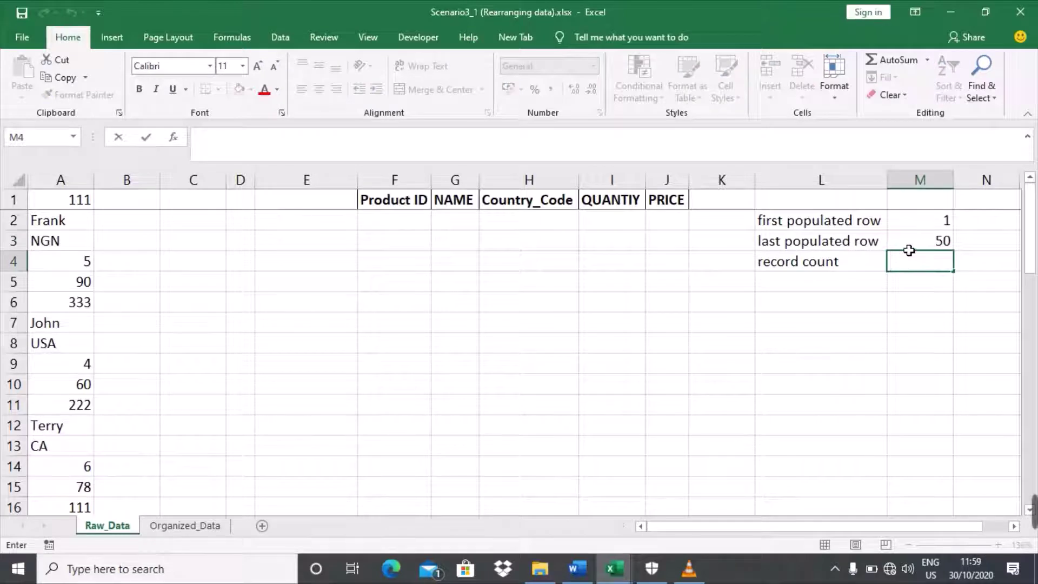
pyautogui.write('=')
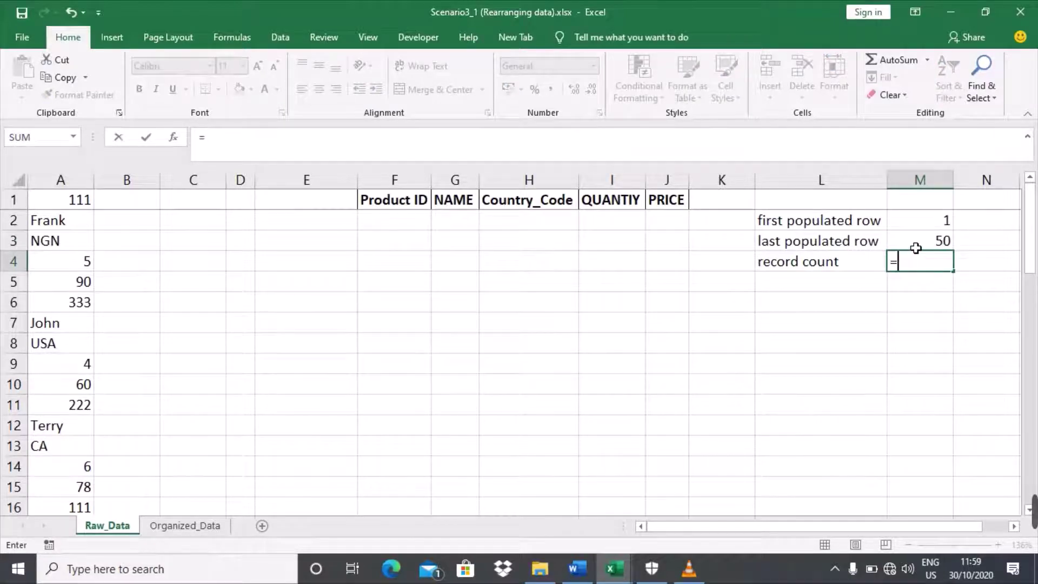
pyautogui.click(916, 247)
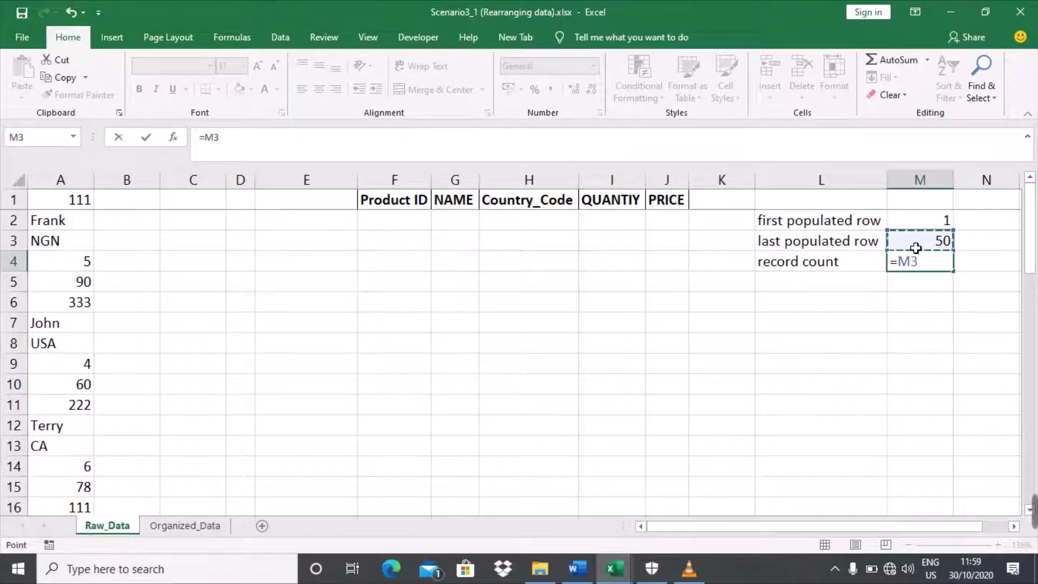
pyautogui.write('/')
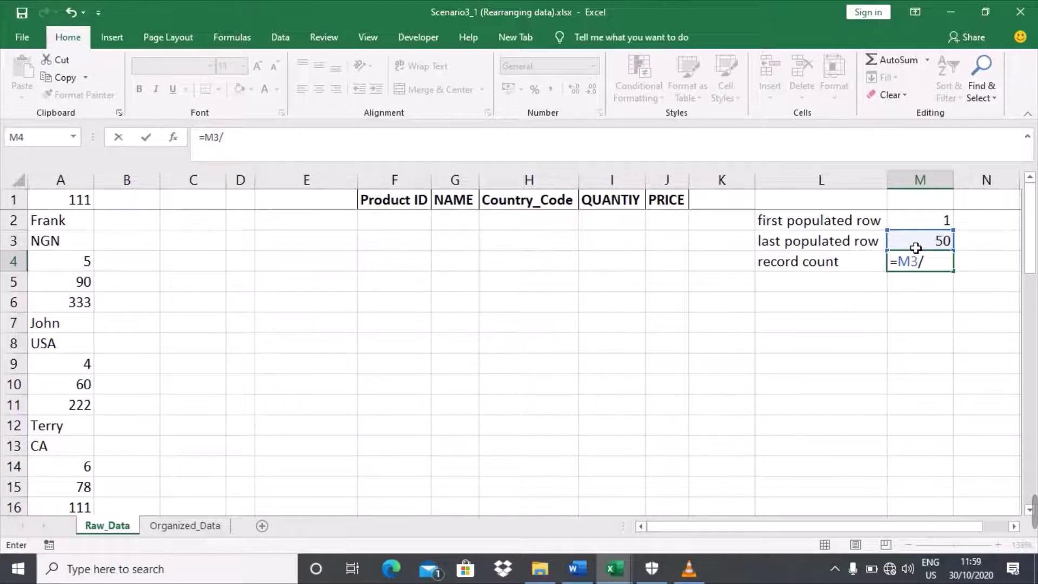
pyautogui.write('5')
pyautogui.press('Return')
pyautogui.click(947, 260)
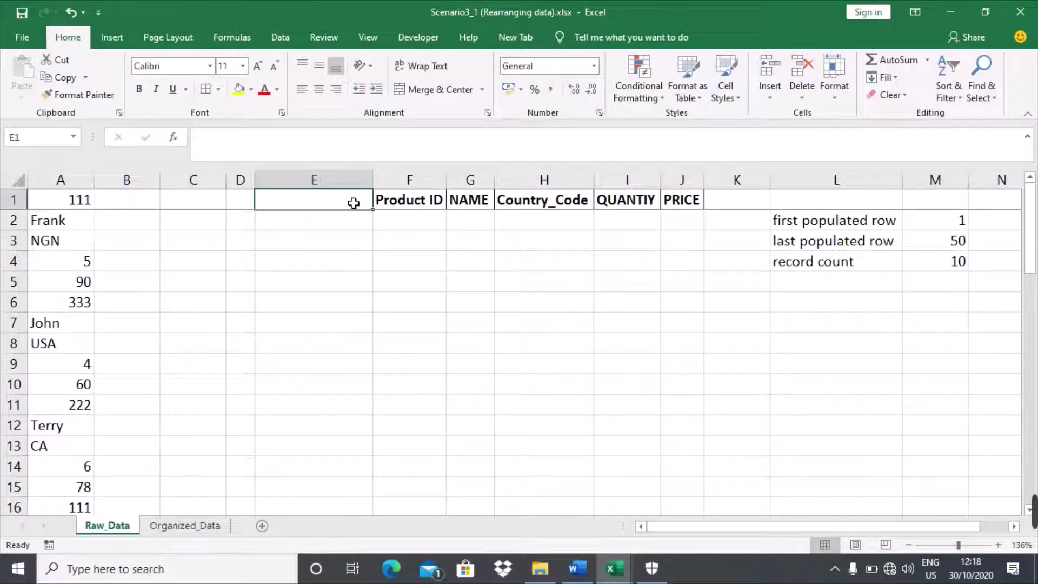
# - Add the header "record start position" in E1 and autofit column E to it
pyautogui.write('r')
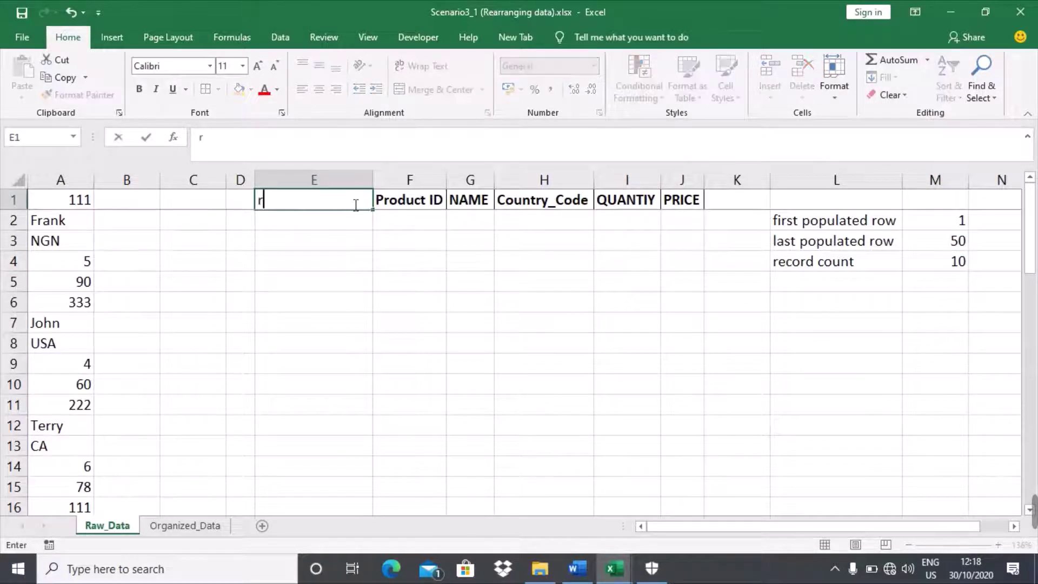
pyautogui.write('ecord ')
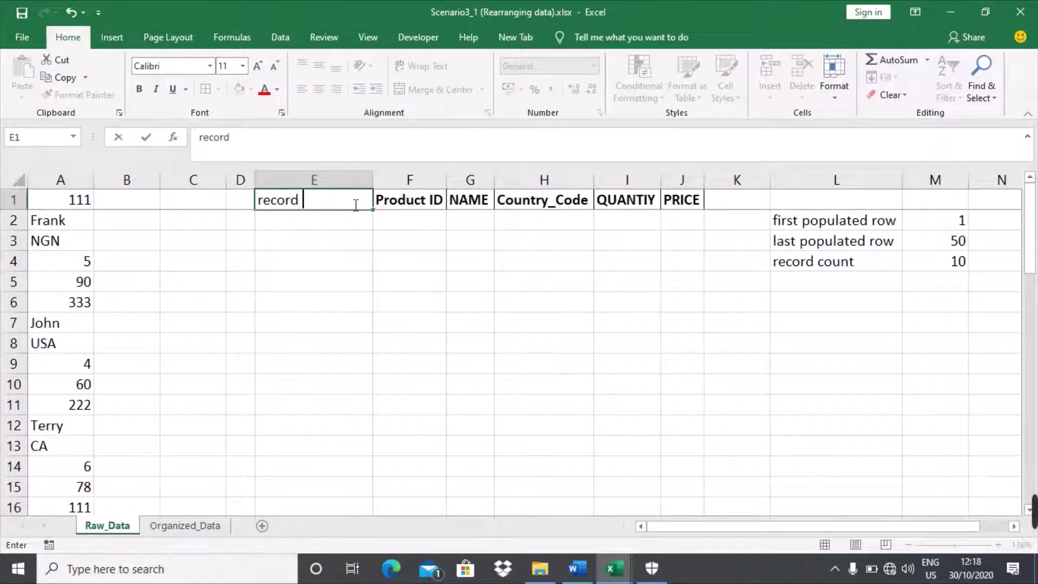
pyautogui.write('start position')
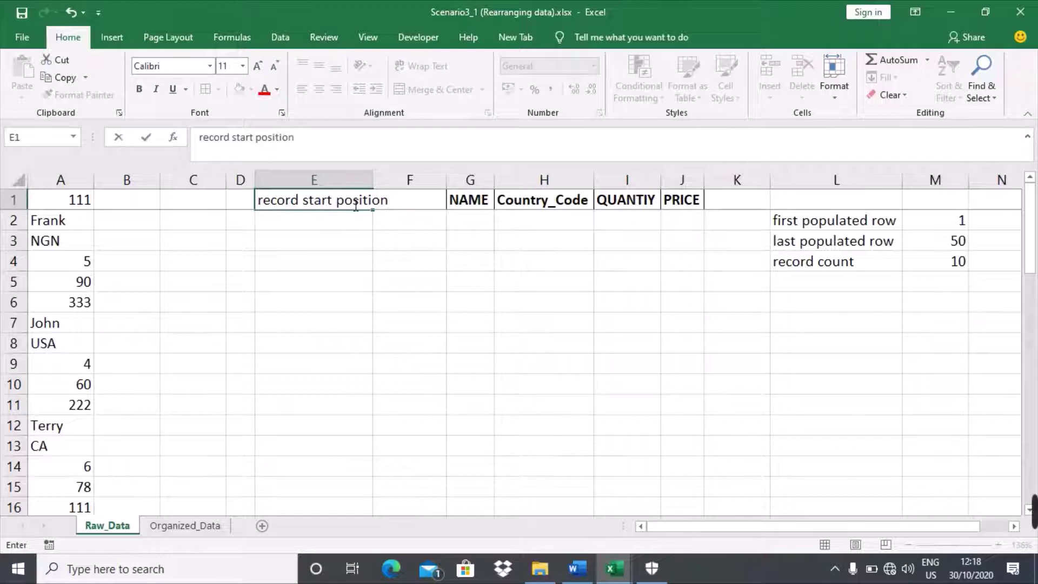
pyautogui.press('Return')
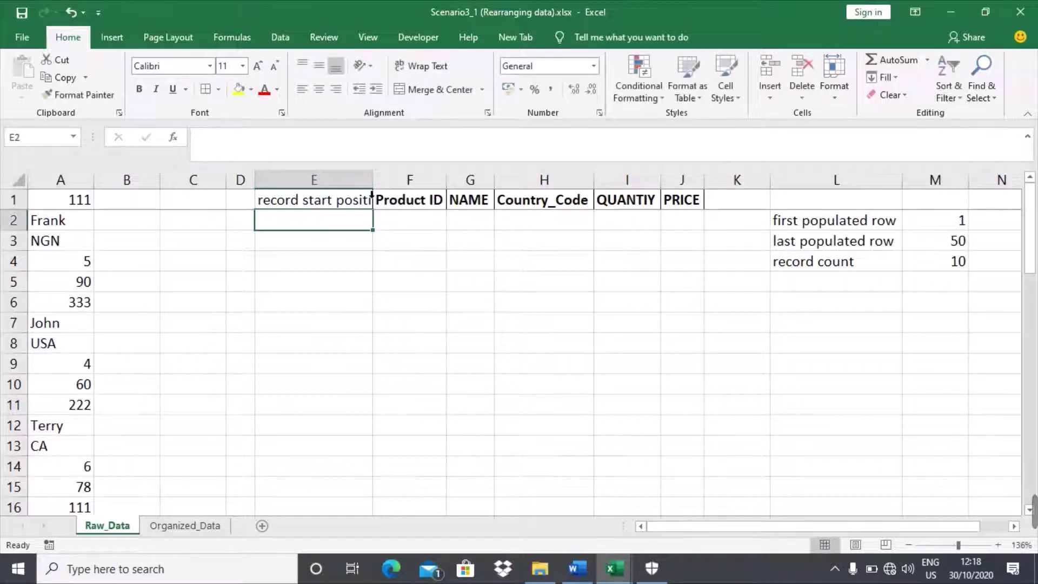
pyautogui.doubleClick(376, 188)
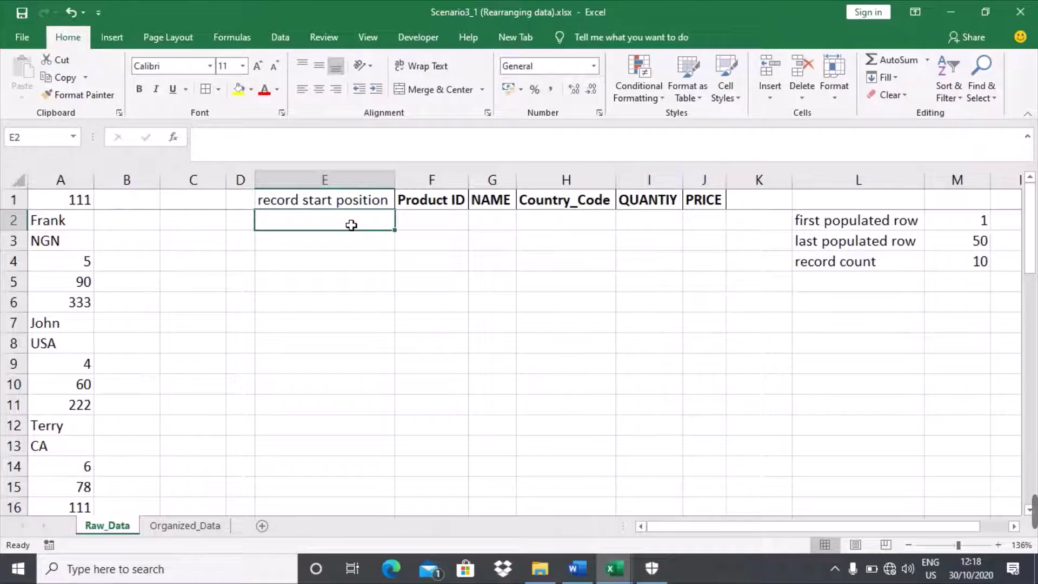
# - Enter 1 as the first record start position in E2 and the formula =E2+5 in E3
pyautogui.write('1')
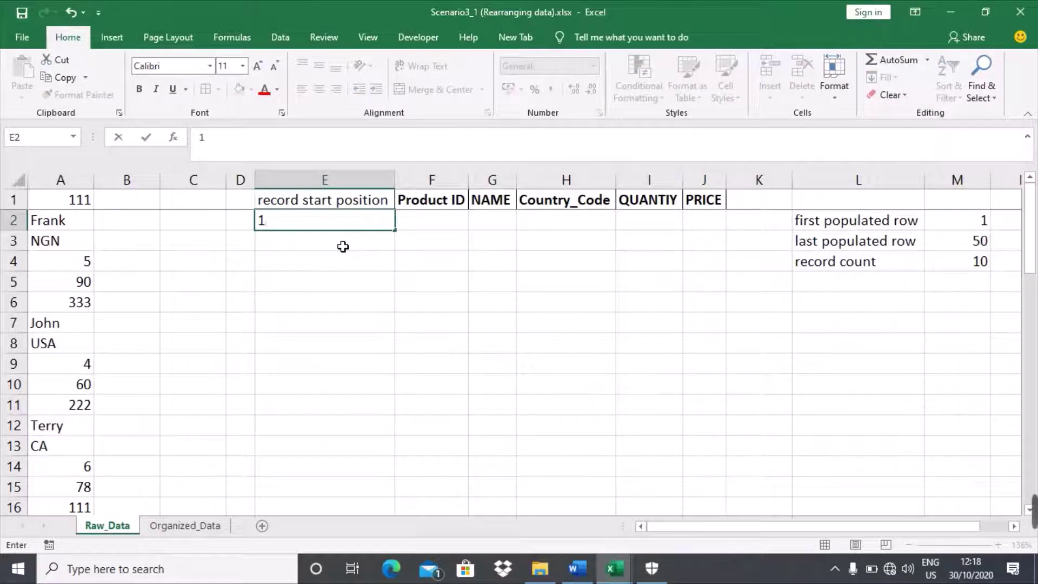
pyautogui.click(343, 246)
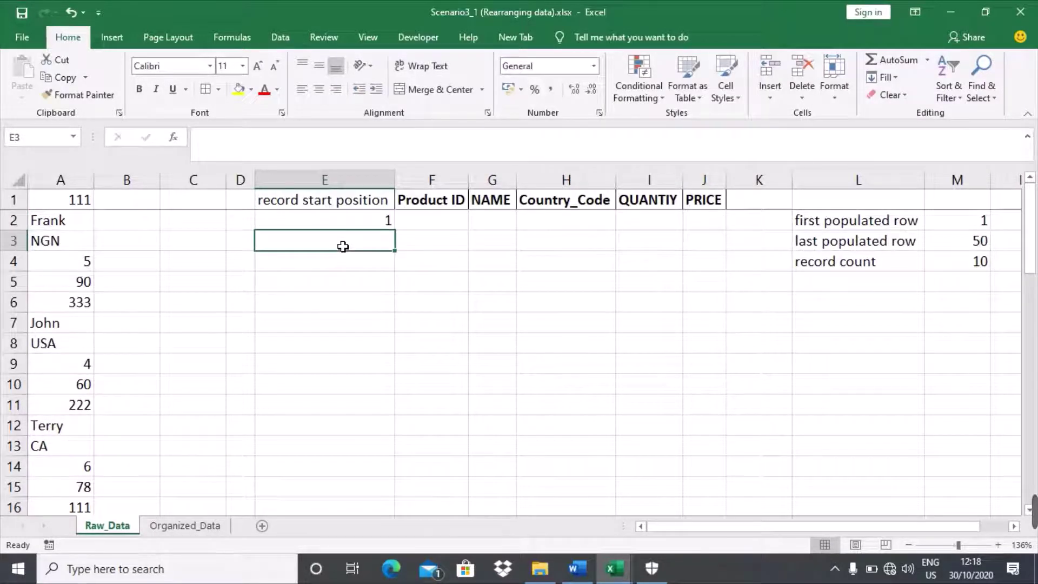
pyautogui.write('=')
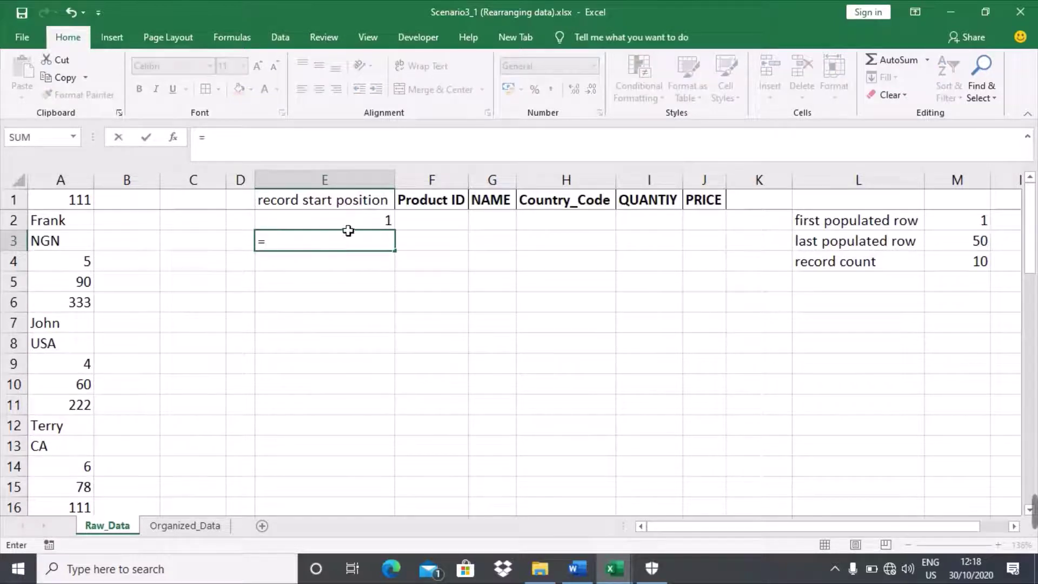
pyautogui.click(348, 223)
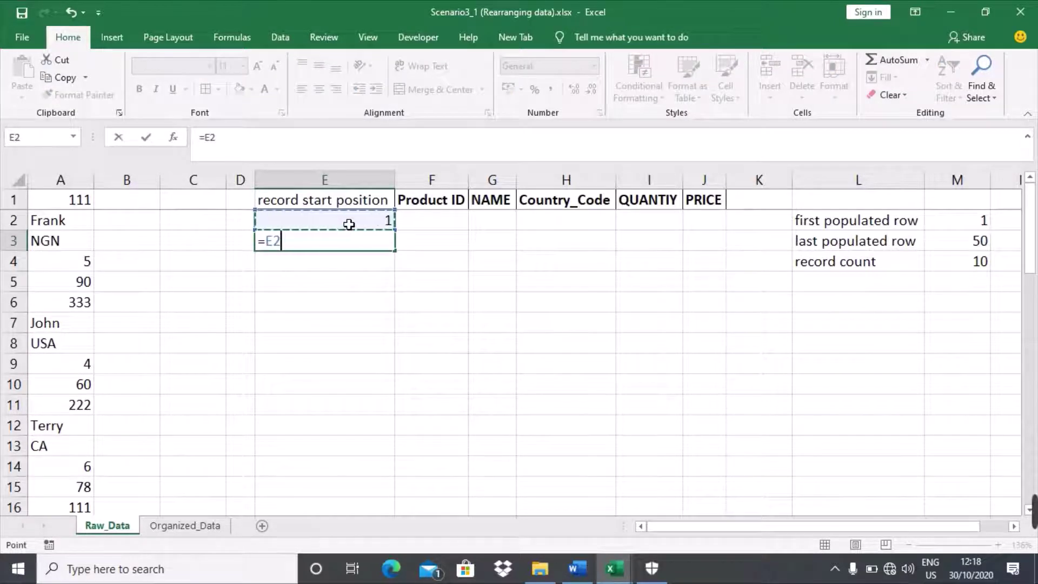
pyautogui.write('+')
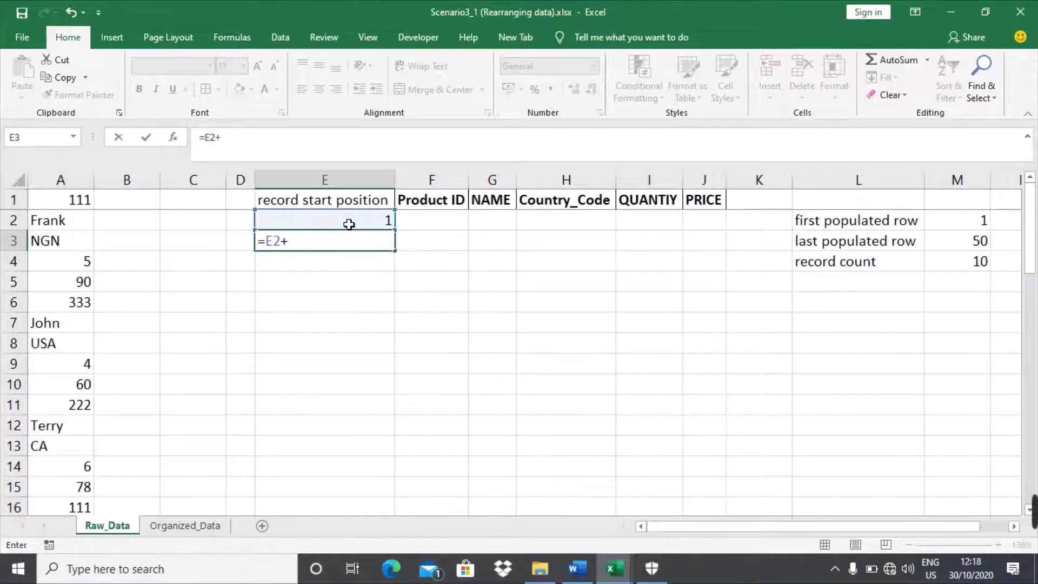
pyautogui.write('5')
pyautogui.press('Return')
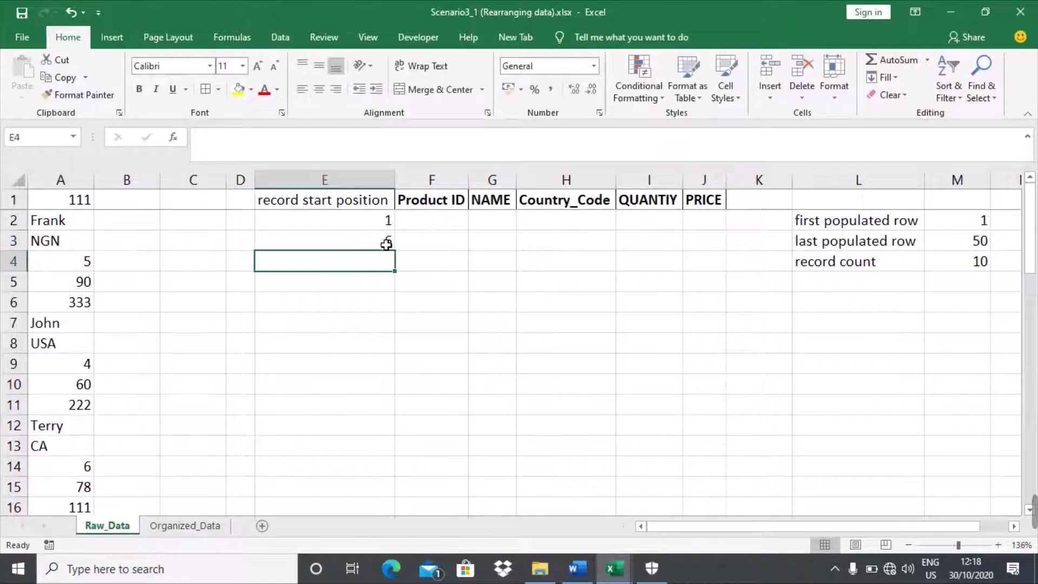
# - Fill the E3 formula down to E11 and select the start positions in E2:E11
pyautogui.click(386, 245)
pyautogui.moveTo(402, 258); pyautogui.dragTo(389, 416)
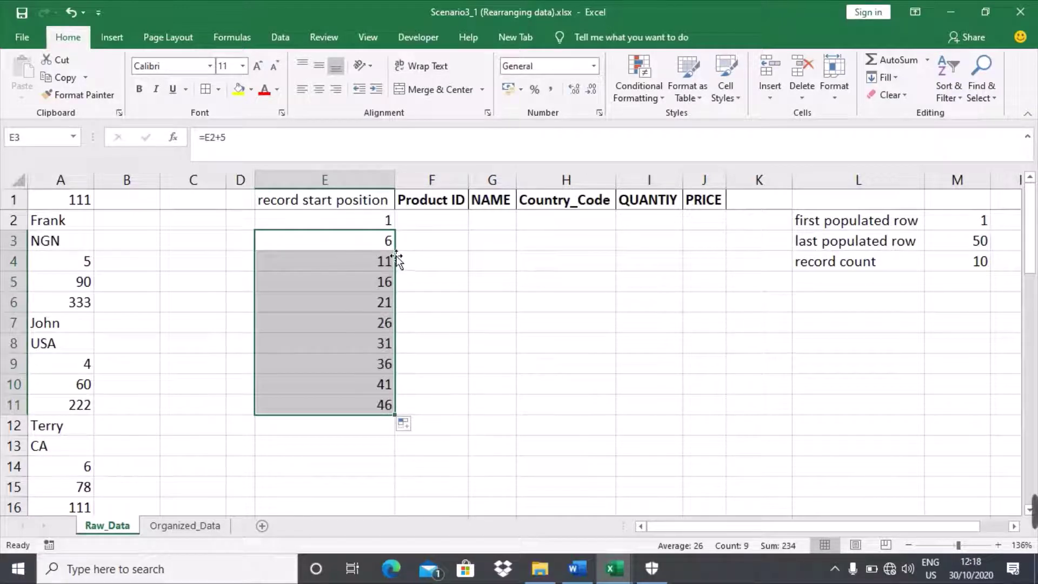
pyautogui.click(384, 224)
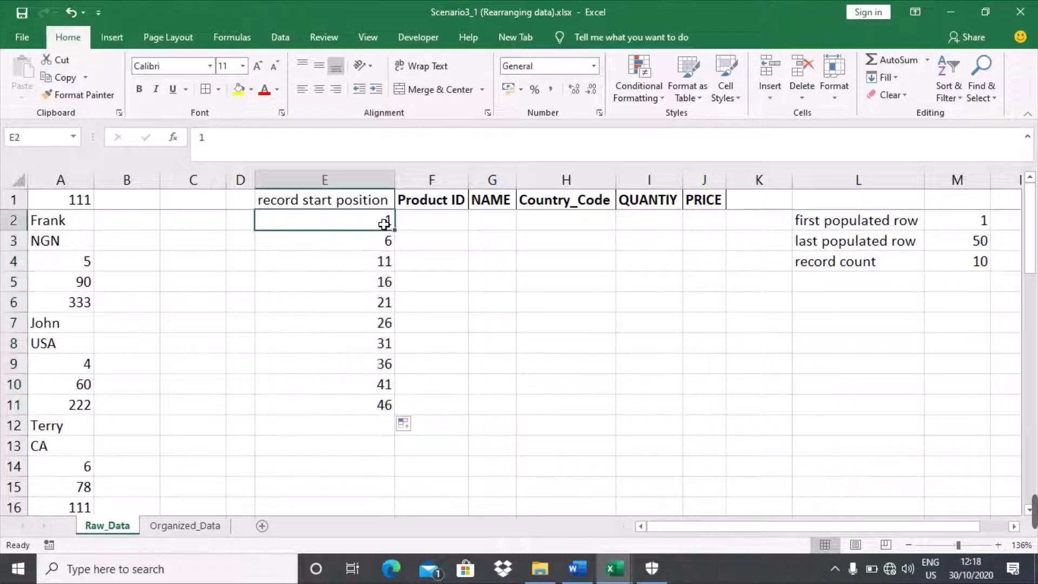
pyautogui.hotkey('ctrl', 'shift', 'Down')
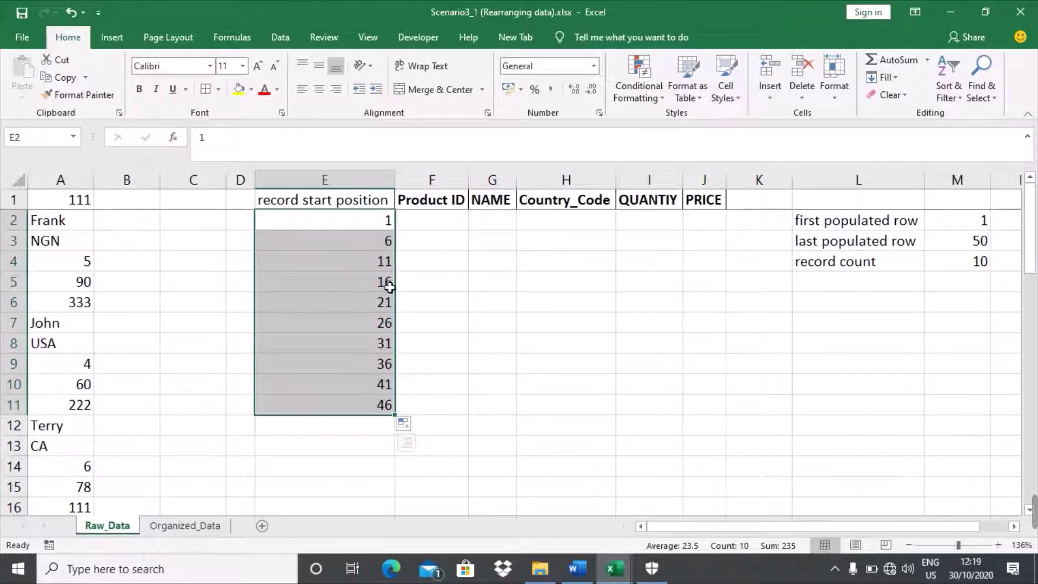
# - Enter the formula =INDEX(A:A,E2,1) in F2 to return the first record's Product ID
pyautogui.click(438, 229)
pyautogui.write('=')
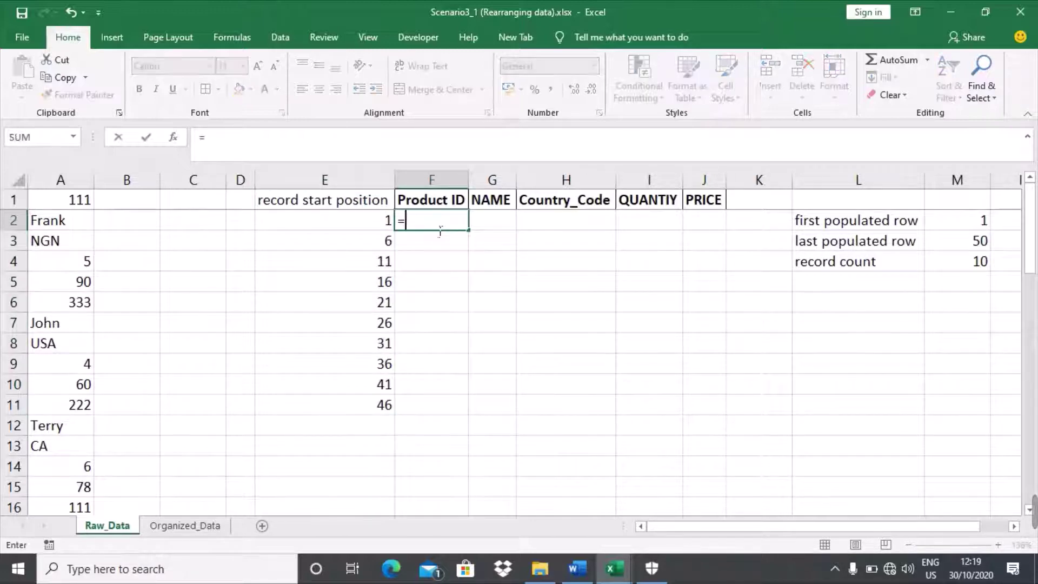
pyautogui.write('ind')
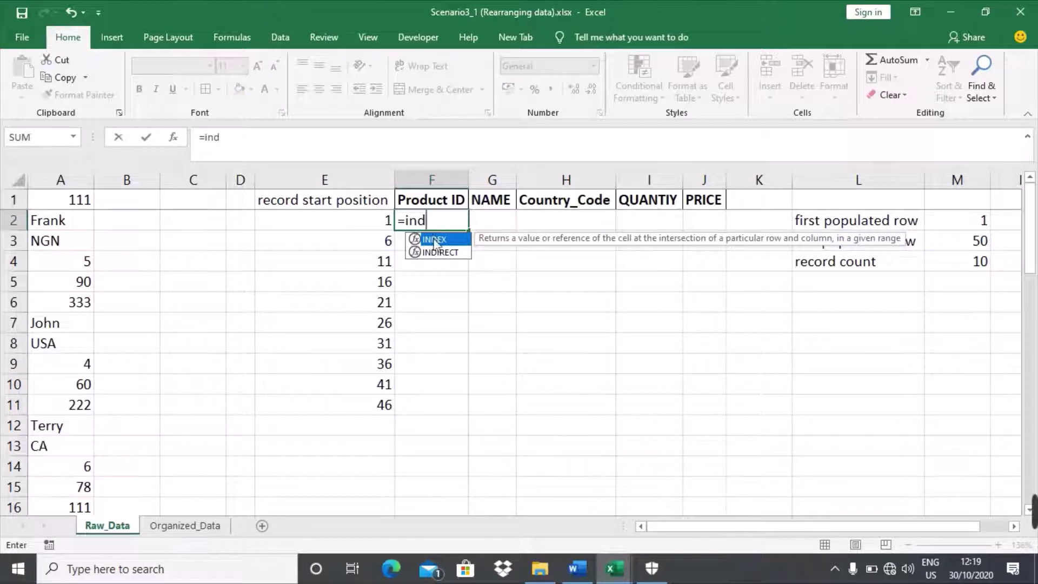
pyautogui.doubleClick(444, 243)
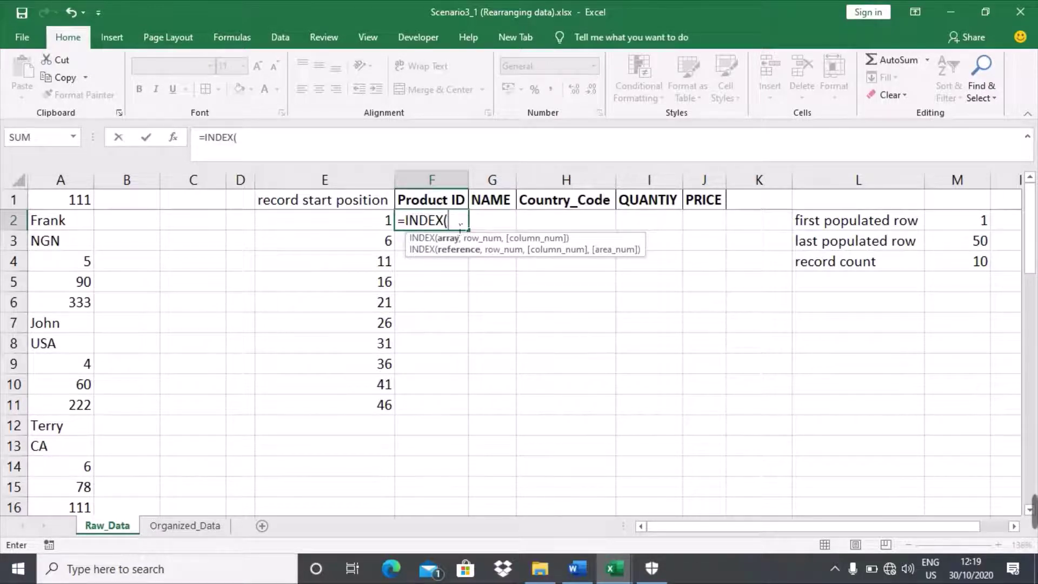
pyautogui.click(75, 192)
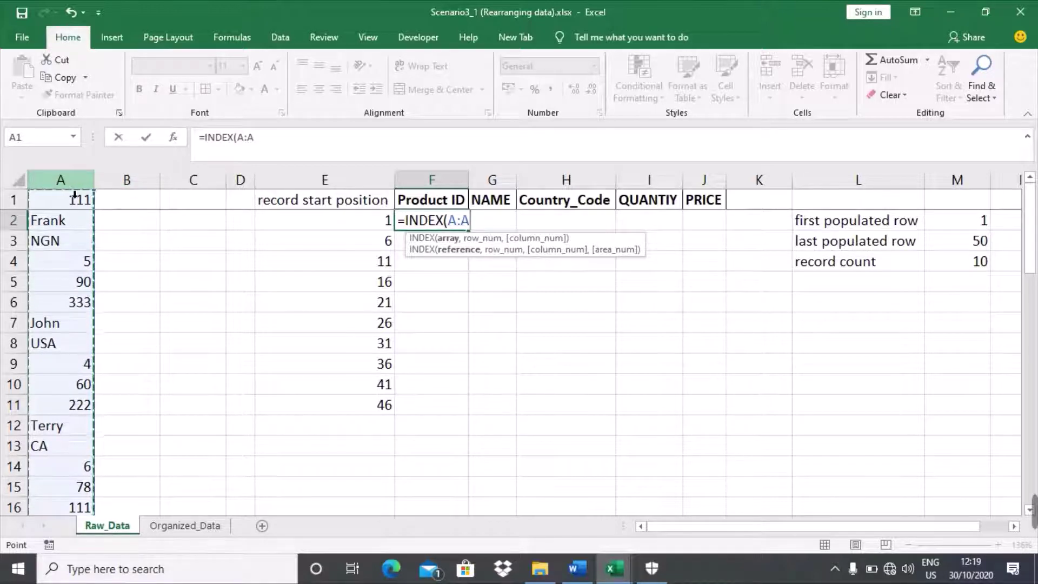
pyautogui.write(',')
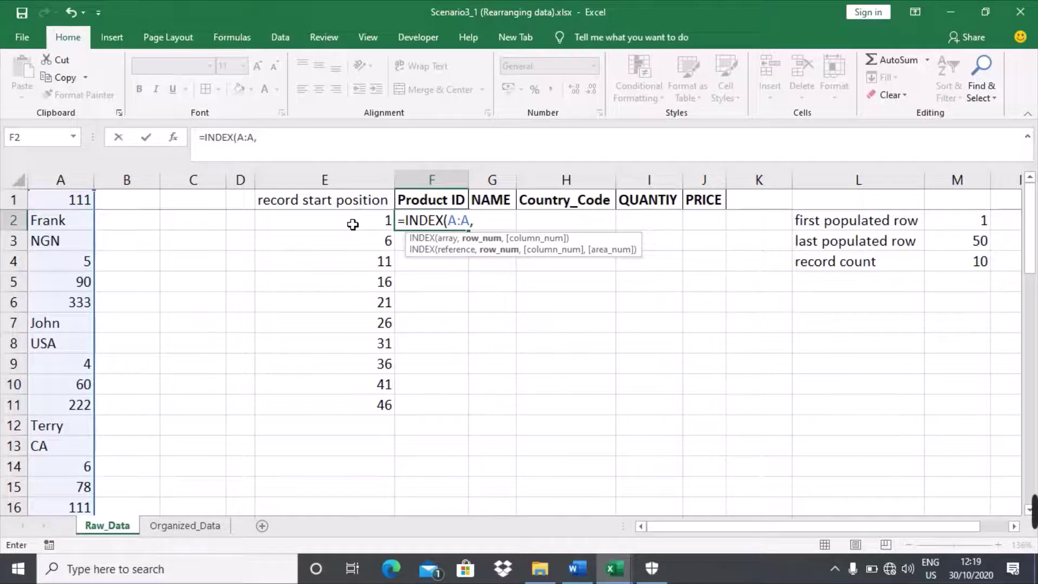
pyautogui.click(353, 224)
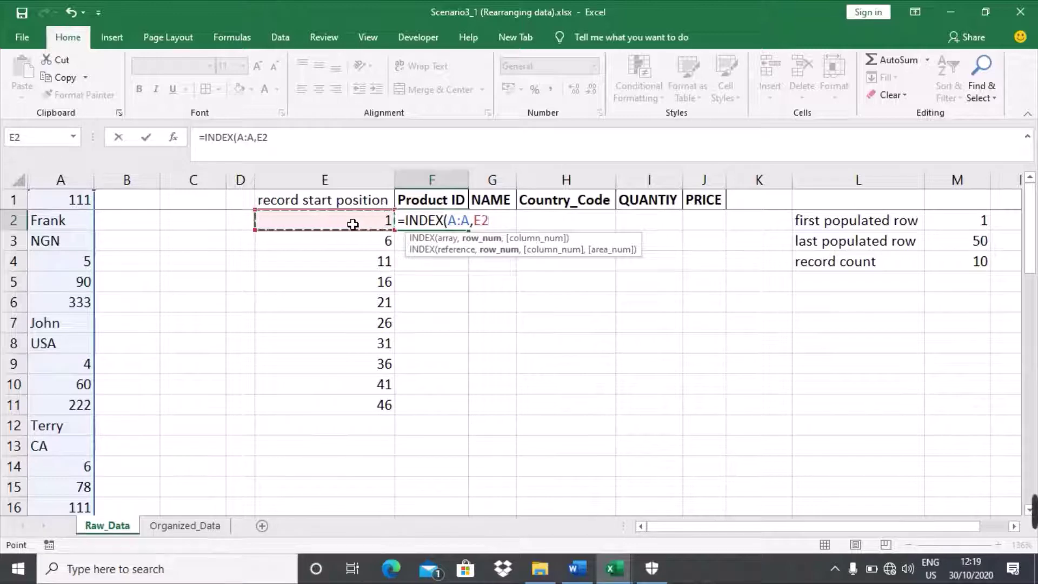
pyautogui.write(',')
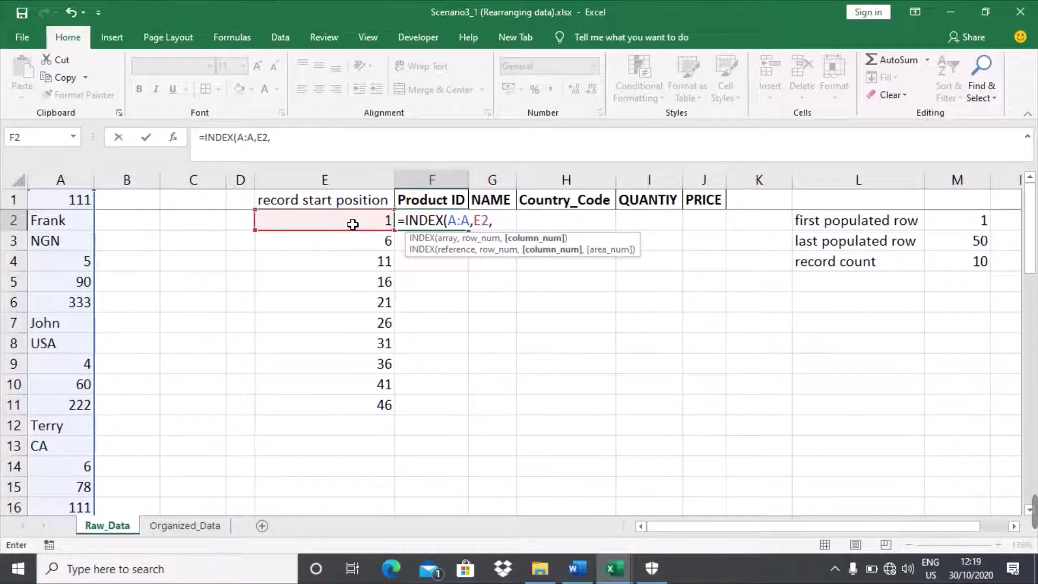
pyautogui.write('1)')
pyautogui.press('Return')
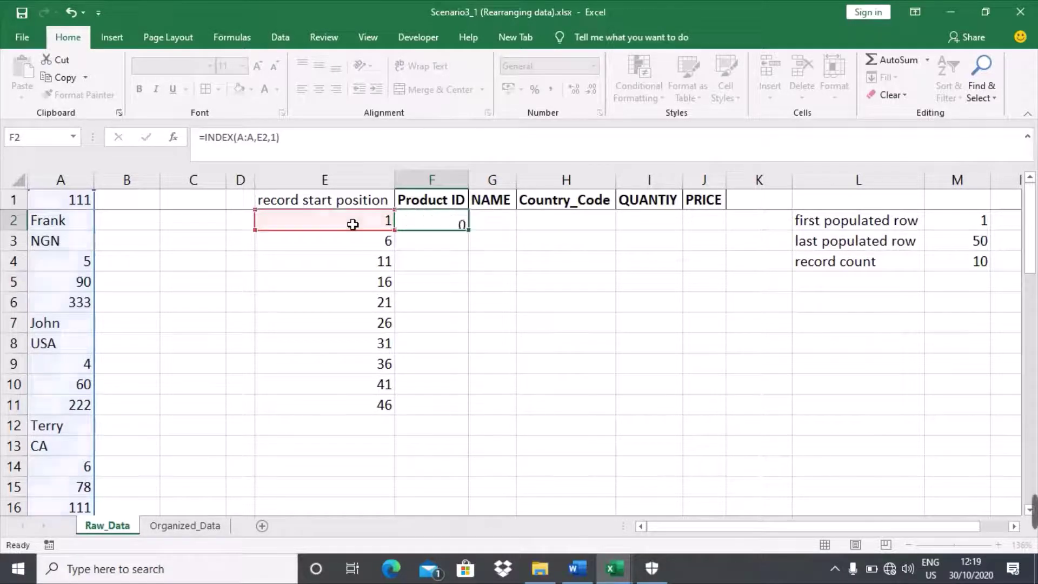
# - Lock the column references in the F2 formula so it reads =INDEX($A:$A,$E2,1)
pyautogui.click(444, 228)
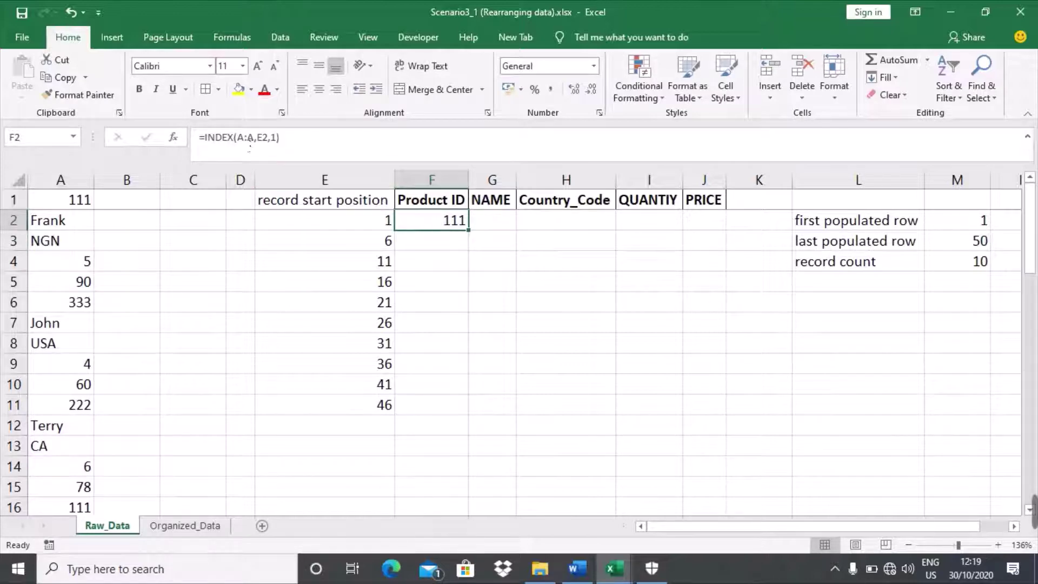
pyautogui.click(239, 138)
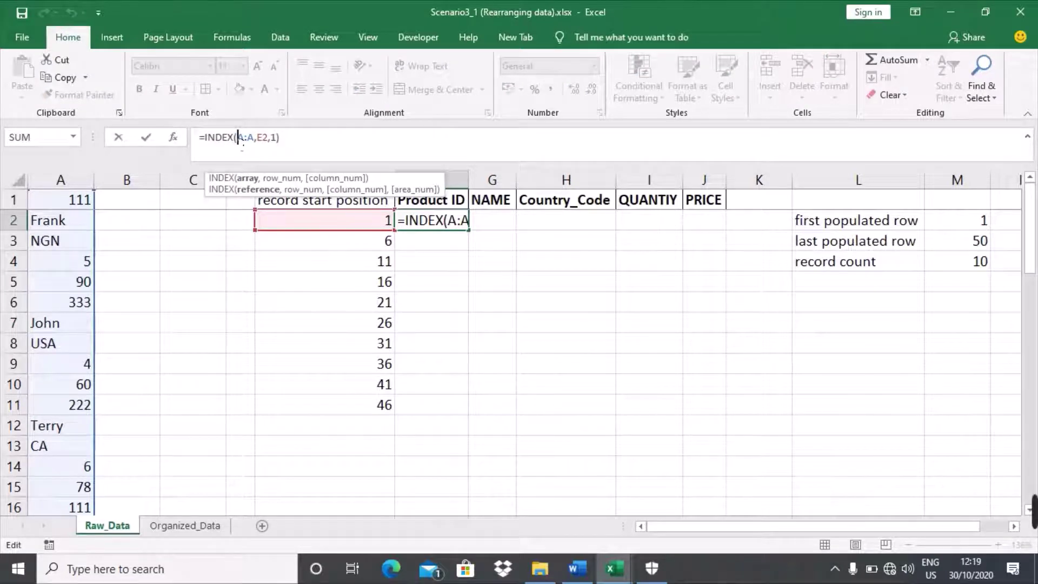
pyautogui.write('$')
pyautogui.click(258, 141)
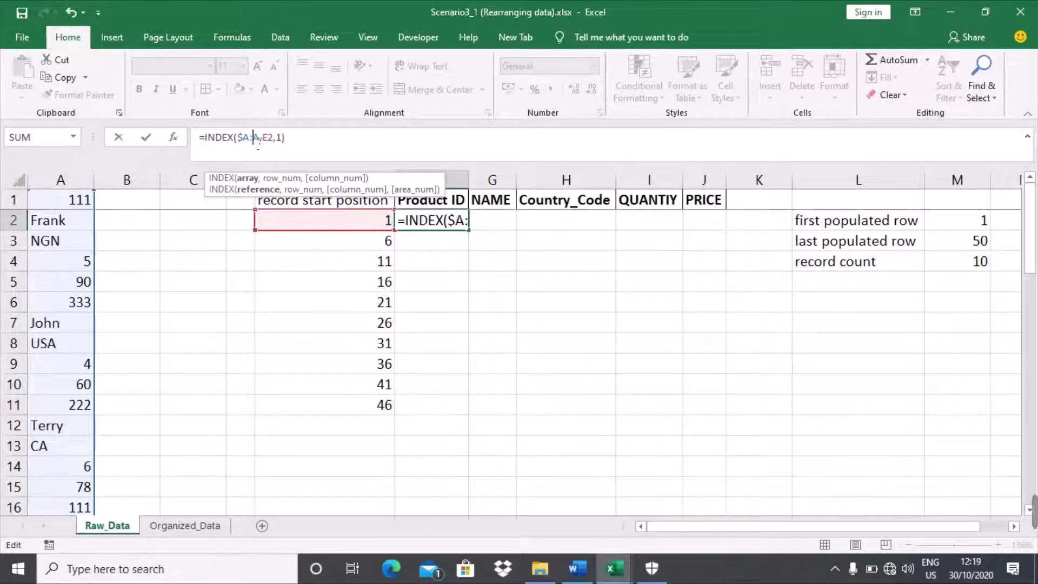
pyautogui.write('$')
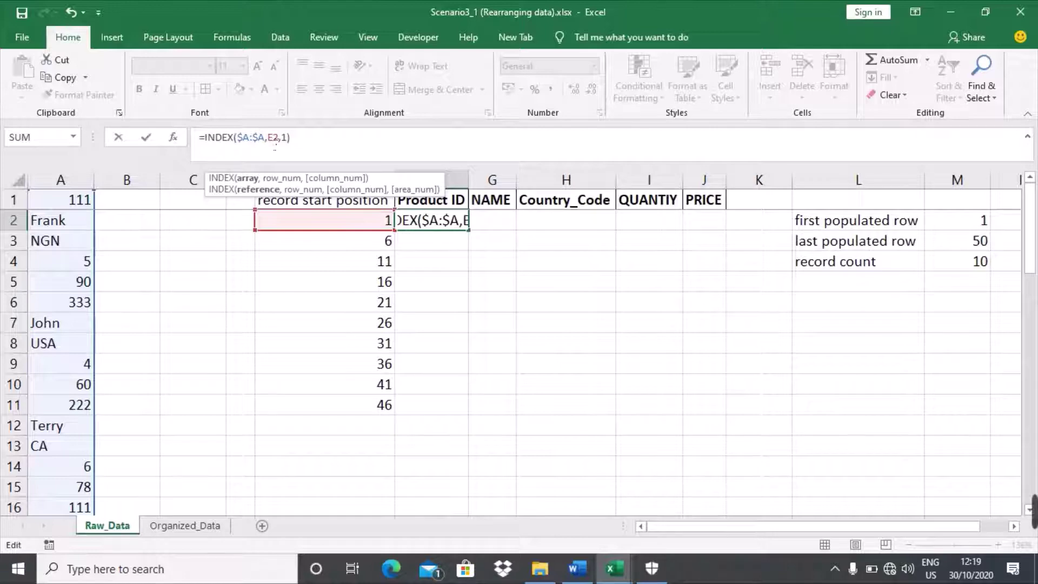
pyautogui.click(273, 141)
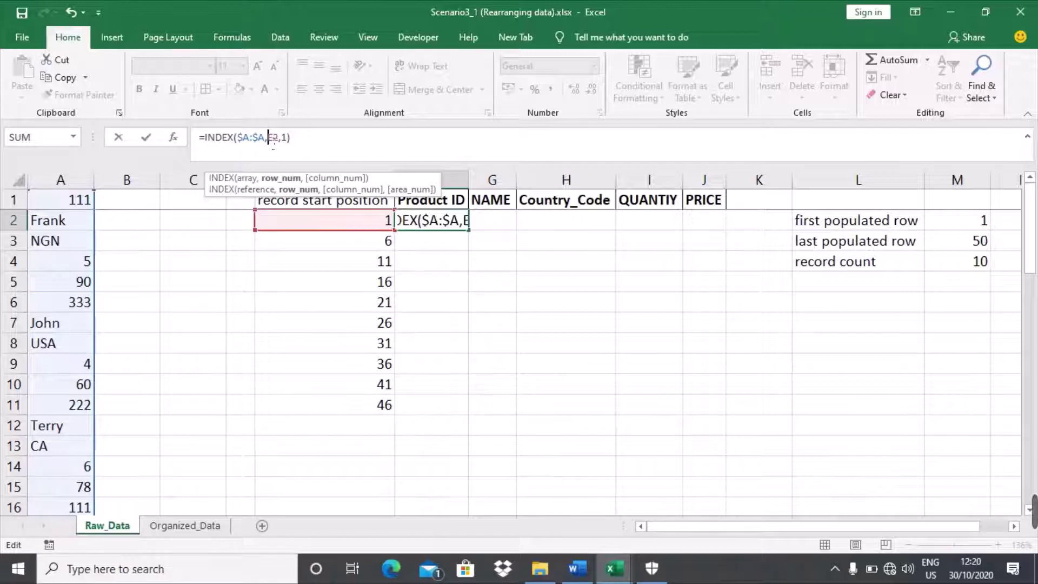
pyautogui.write('$')
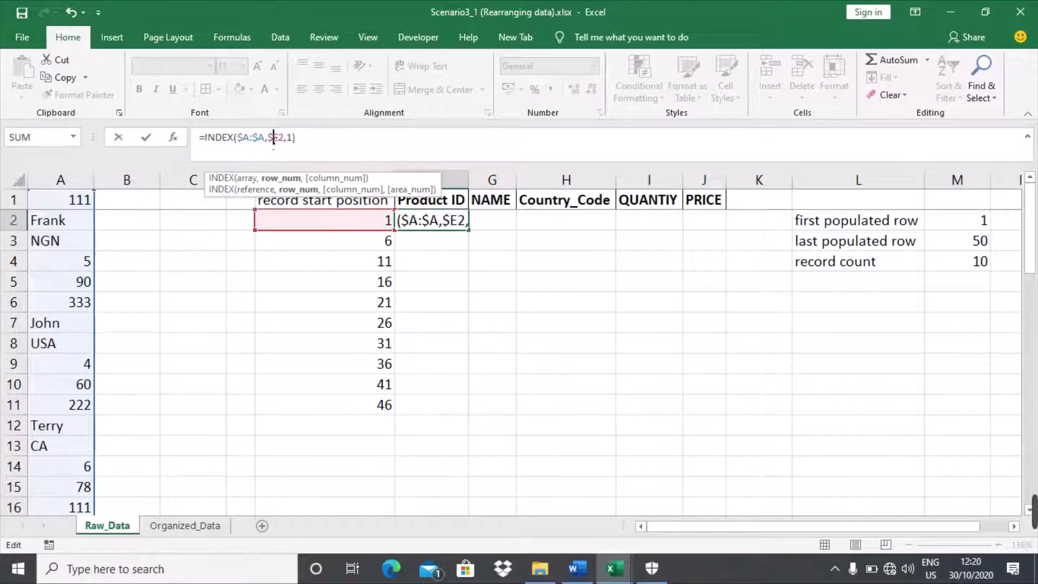
pyautogui.press('Return')
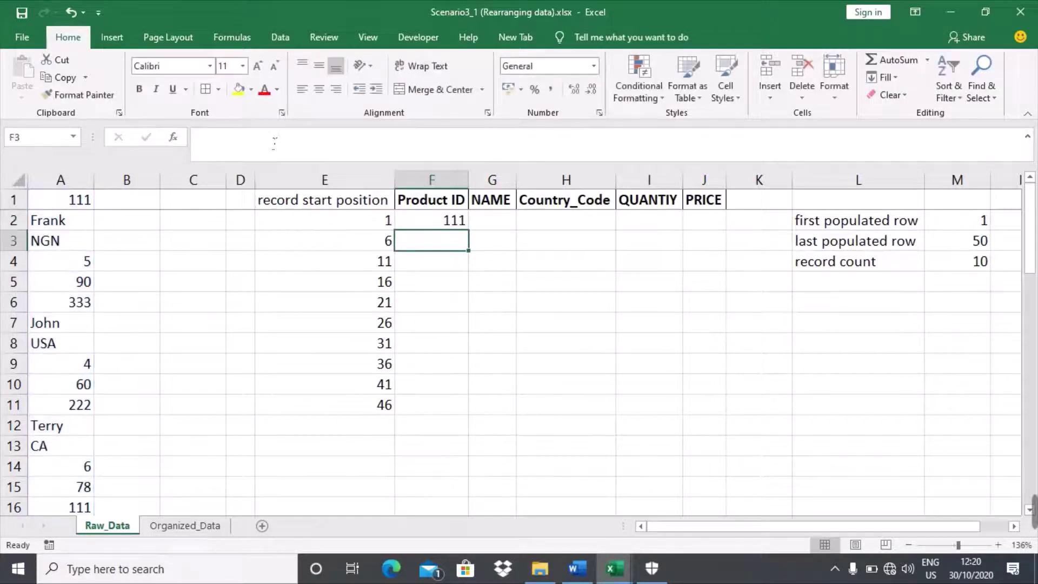
# - Fill the F2 formula across to J2 and review the first record's source values in A1:A5
pyautogui.click(442, 222)
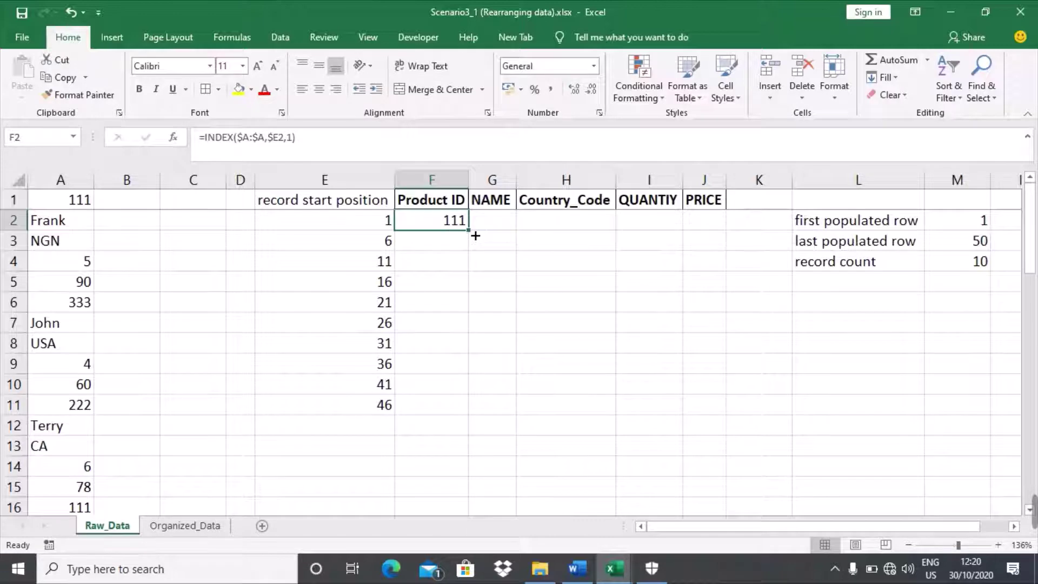
pyautogui.moveTo(474, 235); pyautogui.dragTo(715, 231)
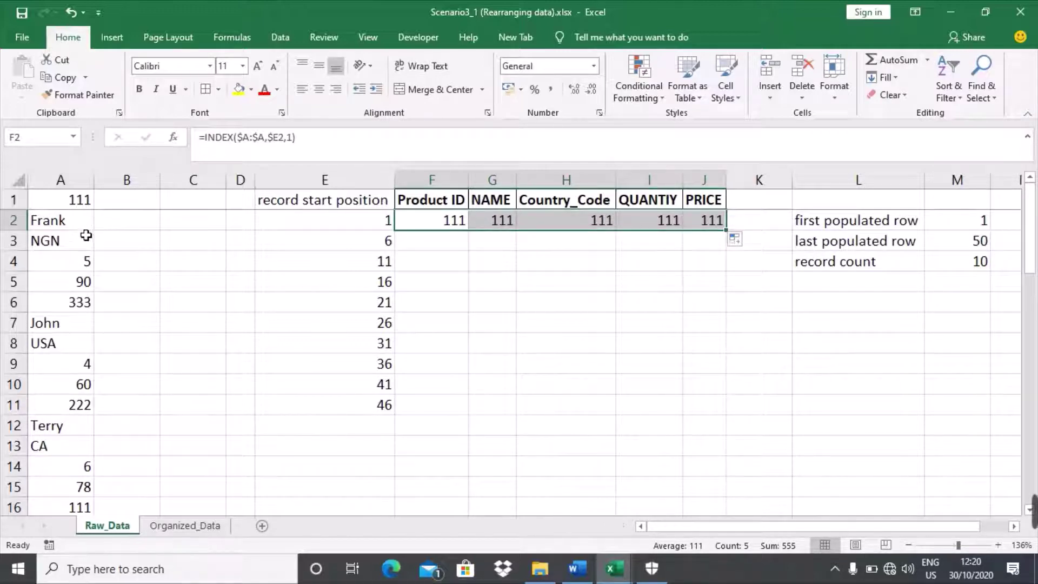
pyautogui.click(75, 204)
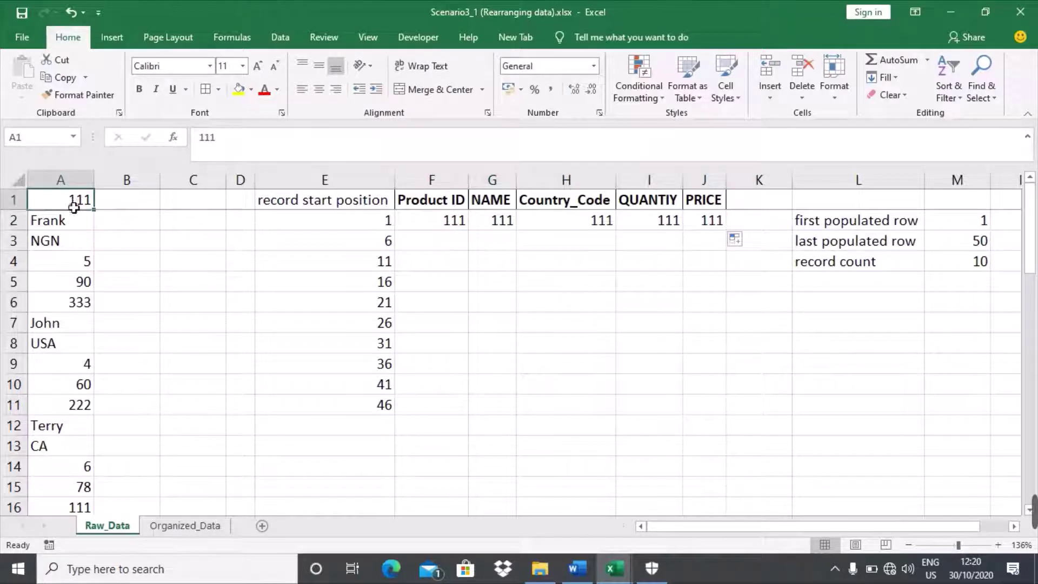
pyautogui.click(70, 222)
pyautogui.click(70, 247)
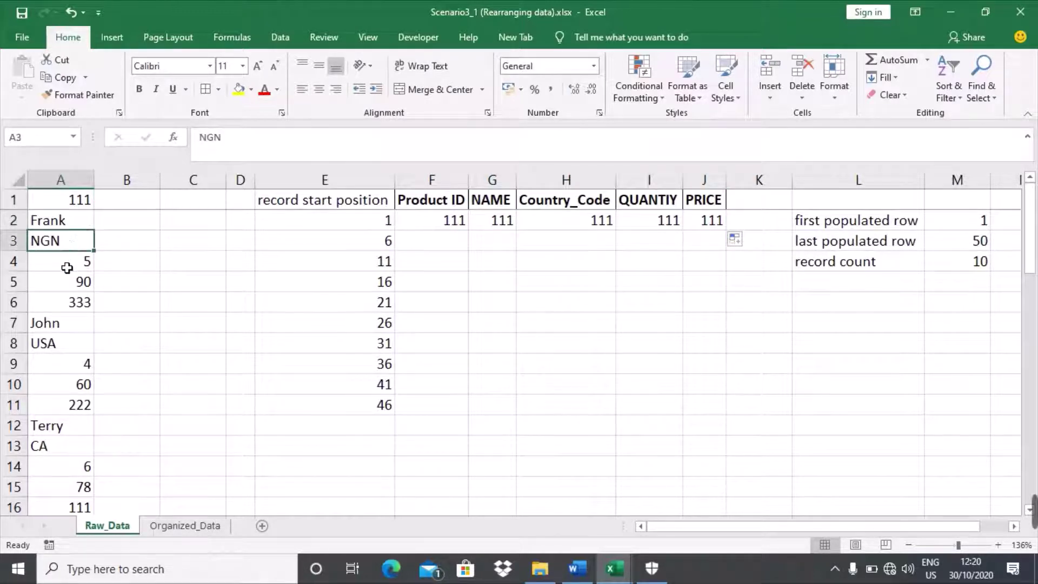
pyautogui.click(66, 264)
pyautogui.click(64, 284)
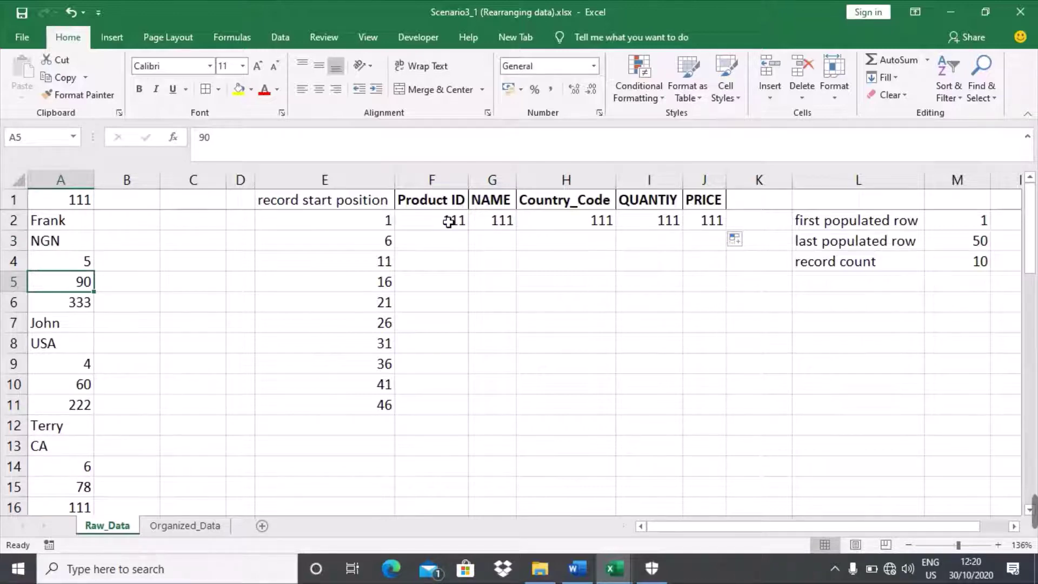
pyautogui.click(449, 222)
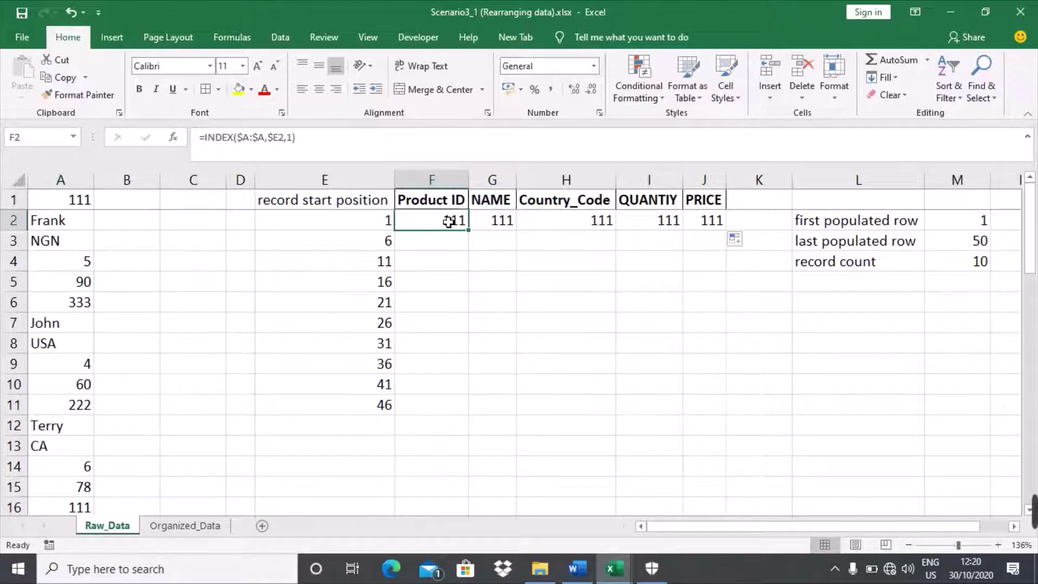
# - Change the row argument of the NAME formula in G2 to $E2+1, giving =INDEX($A:$A,$E2+1,1)
pyautogui.click(507, 219)
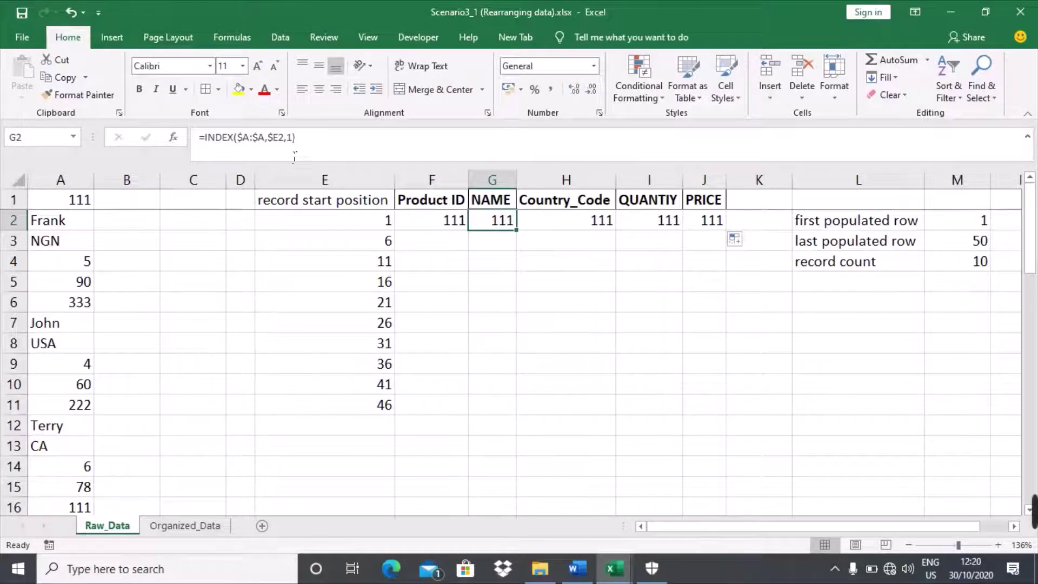
pyautogui.click(285, 138)
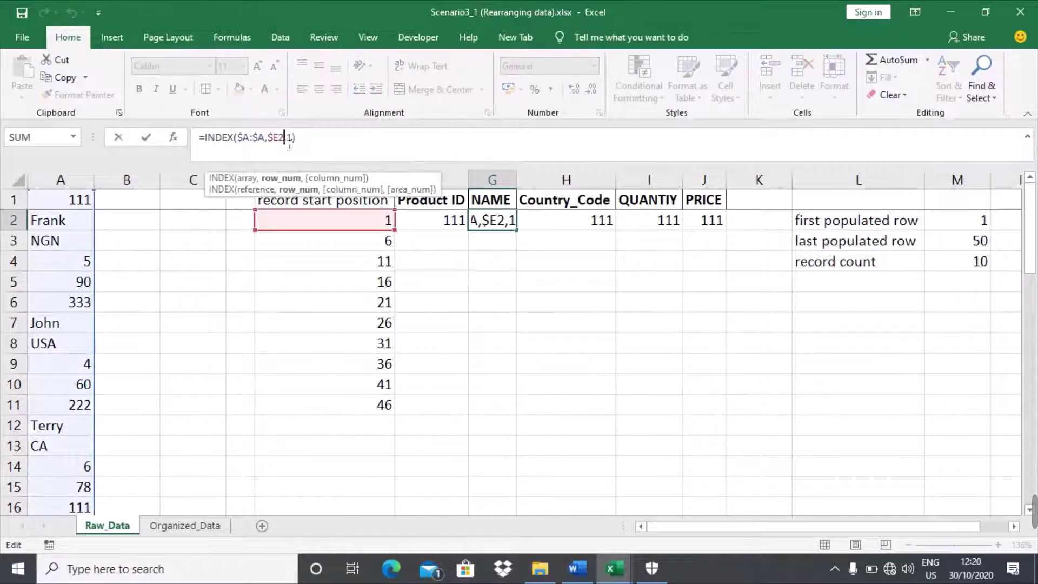
pyautogui.write('+1')
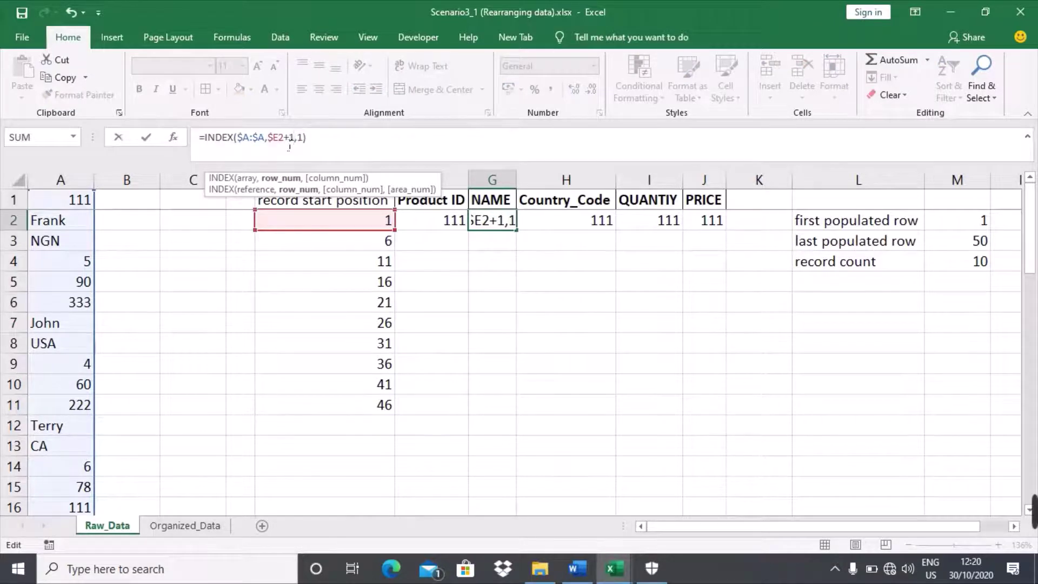
pyautogui.press('Return')
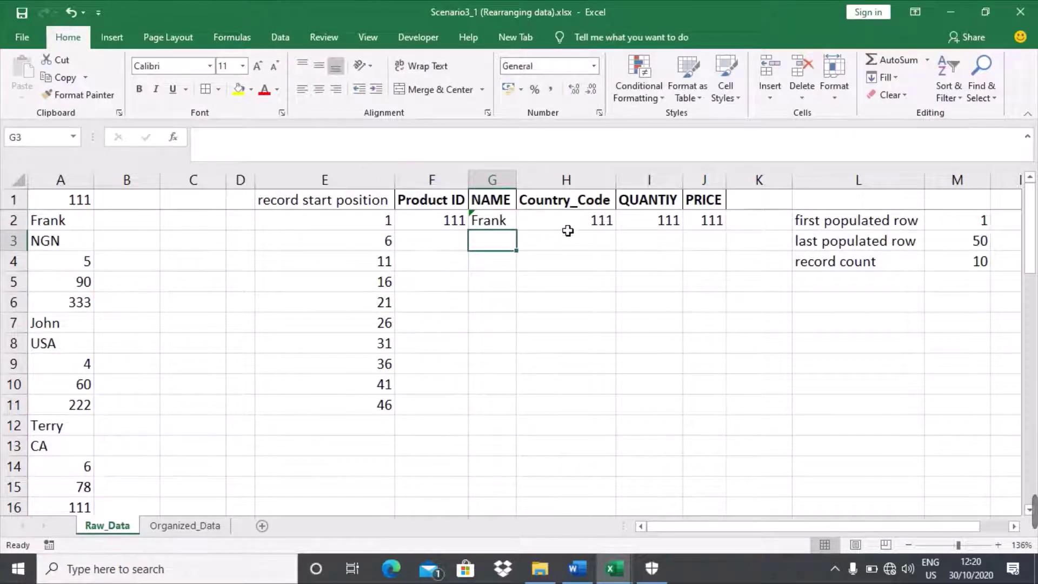
# - Change the row argument of the Country_Code formula in H2 to $E2+2
pyautogui.click(567, 225)
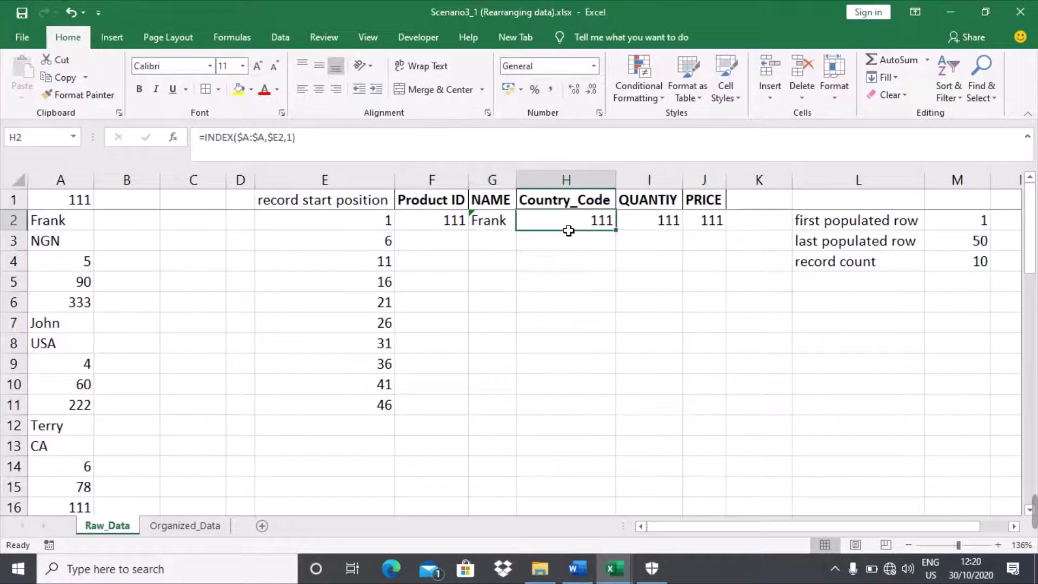
pyautogui.click(284, 138)
pyautogui.write('+2')
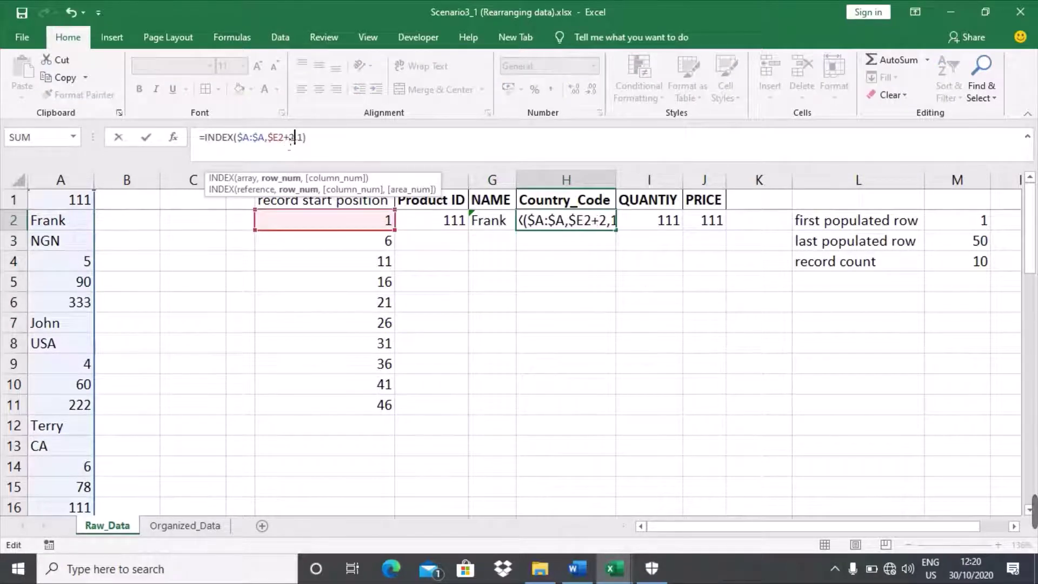
pyautogui.press('Return')
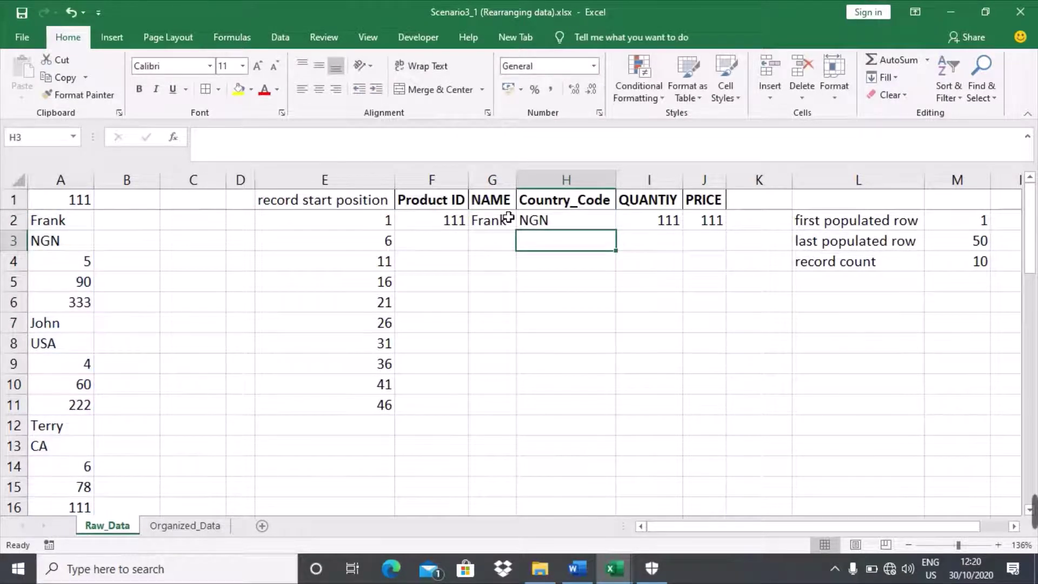
# - Change the row argument of the QUANTIY formula in I2 to $E2+3
pyautogui.click(657, 221)
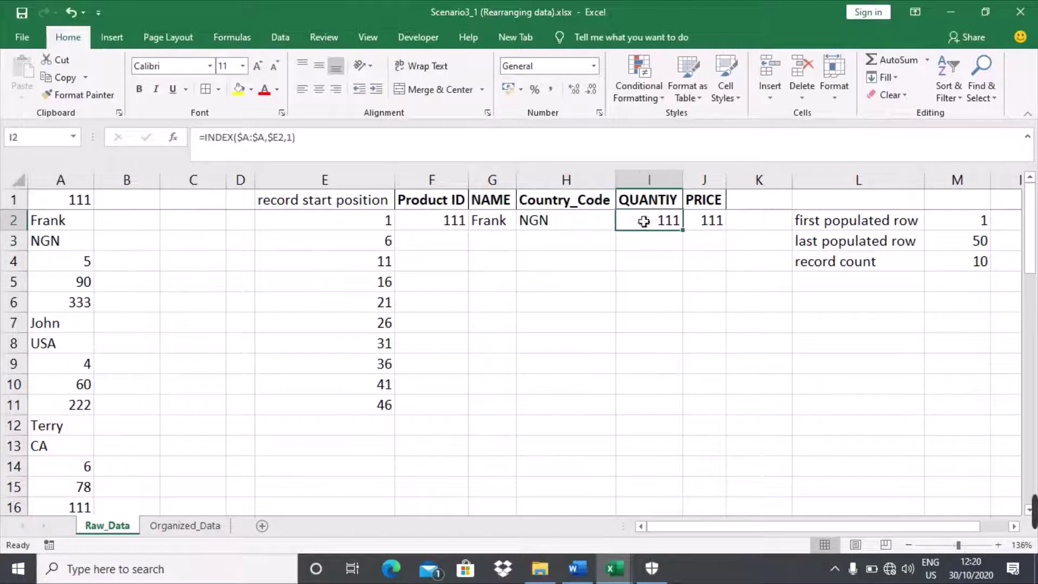
pyautogui.click(288, 139)
pyautogui.write('+')
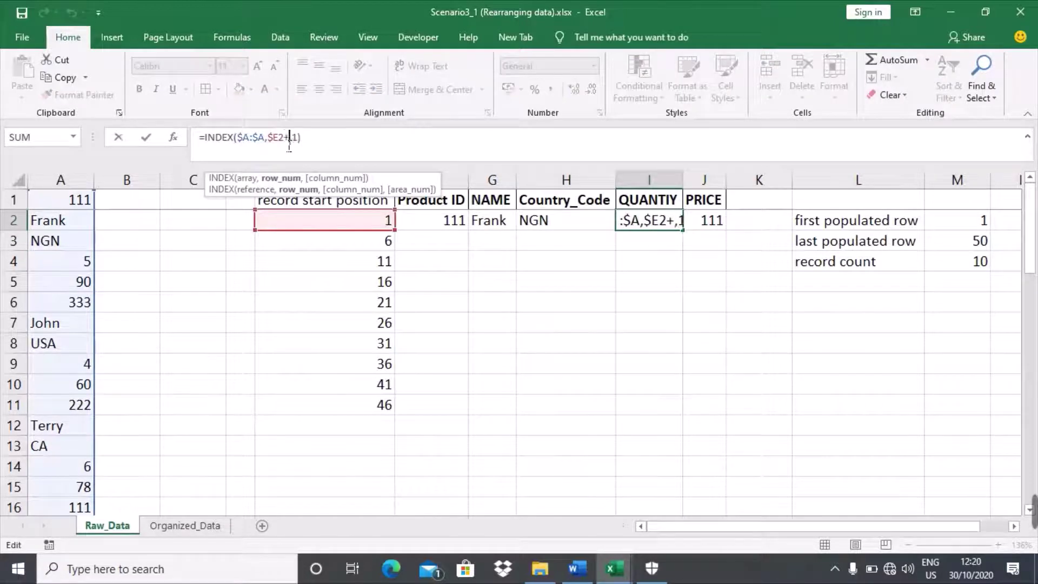
pyautogui.write('3')
pyautogui.press('Return')
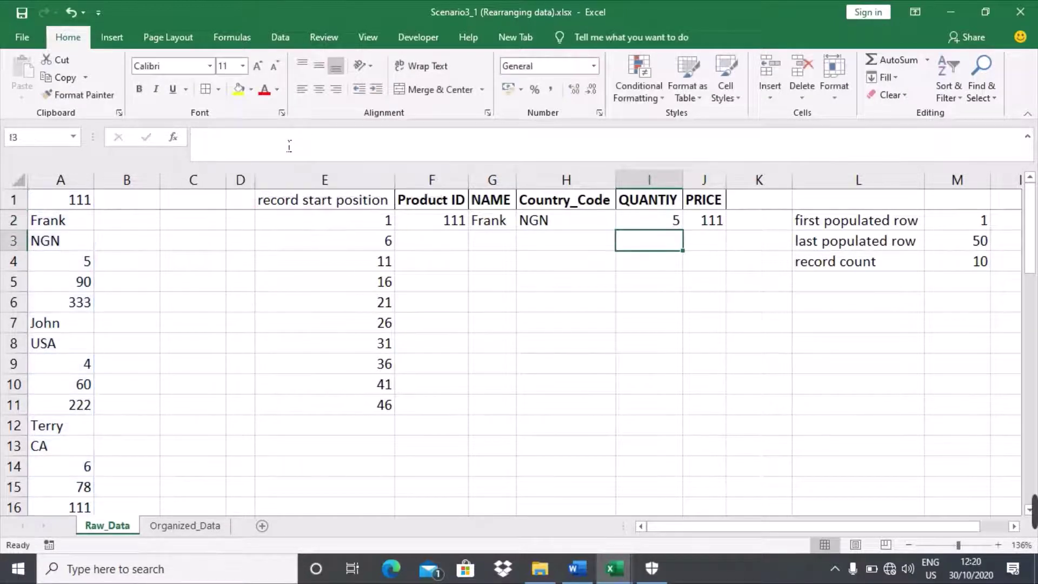
# - Change the row argument of the PRICE formula in J2 to $E2+4, and select F2
pyautogui.click(703, 229)
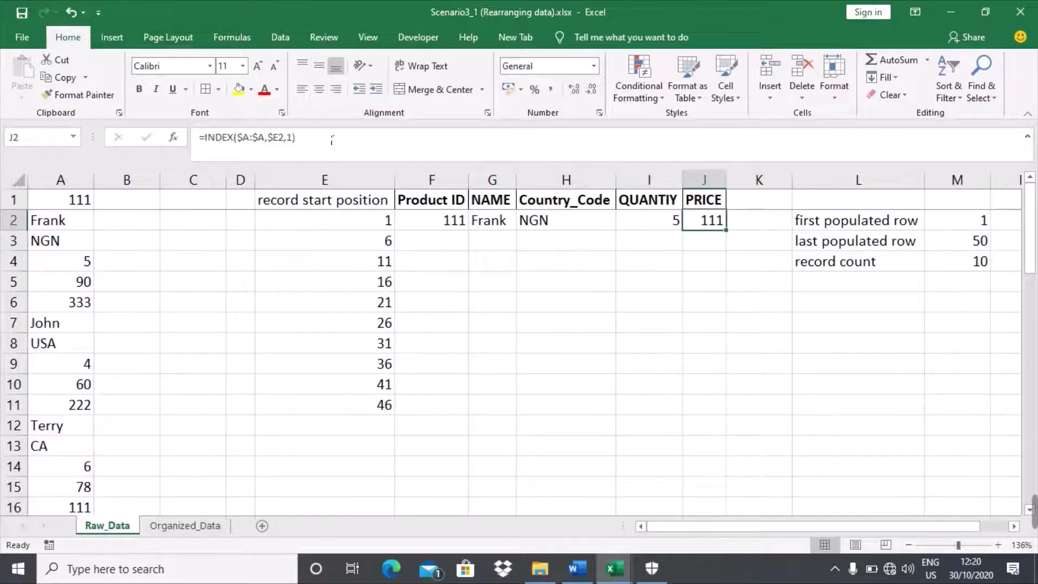
pyautogui.click(288, 139)
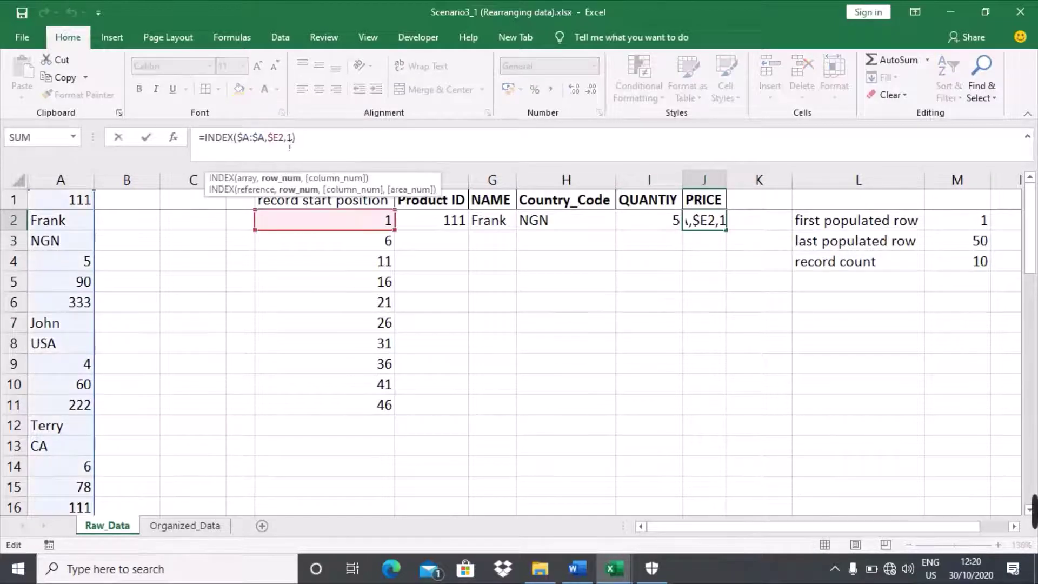
pyautogui.write('+4')
pyautogui.press('Return')
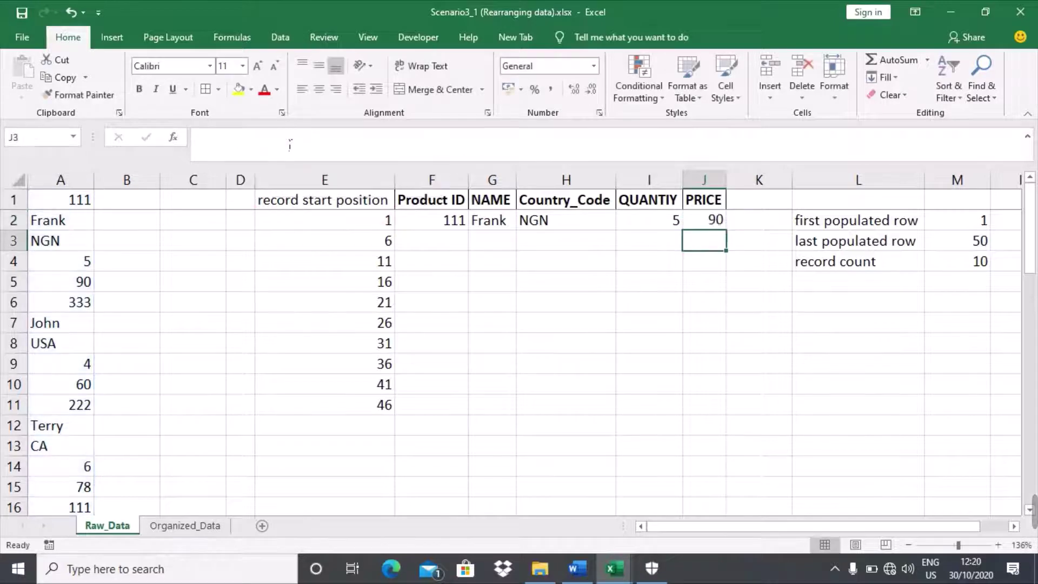
pyautogui.click(438, 228)
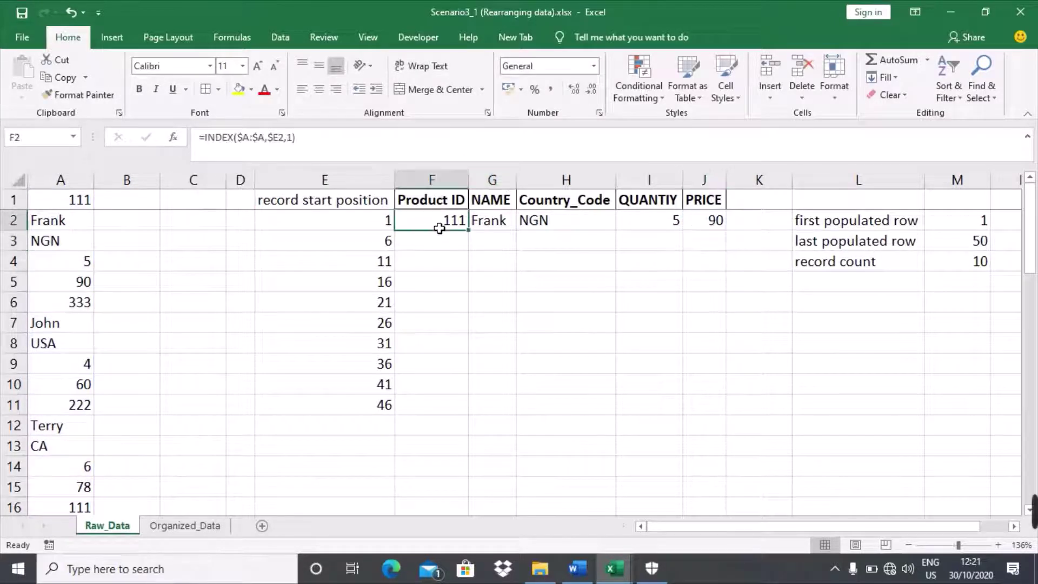
# - Fill the INDEX formulas in F2:J2 down through row 11, alongside the record start positions
pyautogui.hotkey('shift', 'Right')
pyautogui.hotkey('shift', 'Right')
pyautogui.hotkey('shift', 'Right')
pyautogui.hotkey('shift', 'Right')
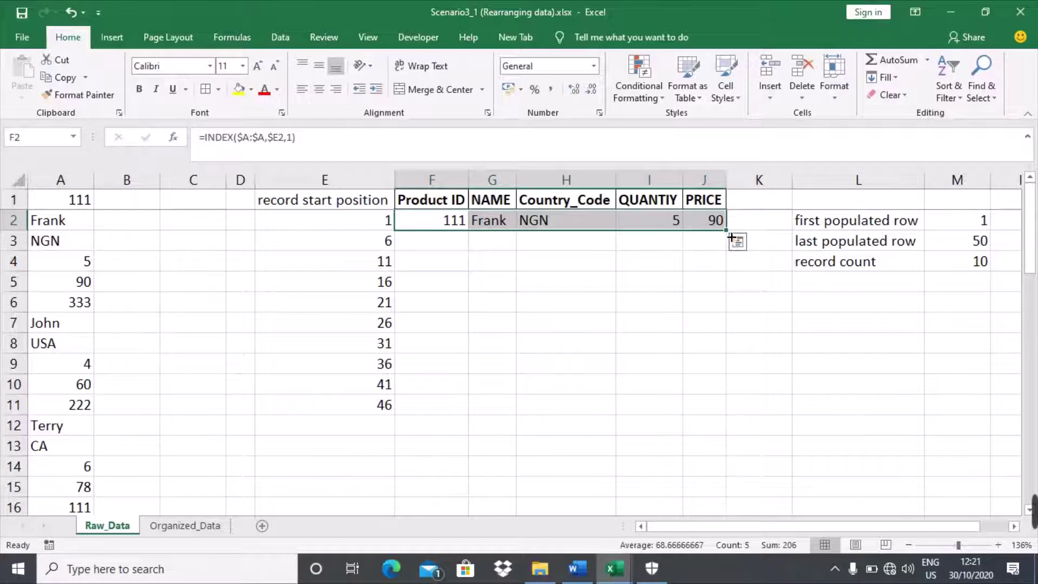
pyautogui.doubleClick(731, 236)
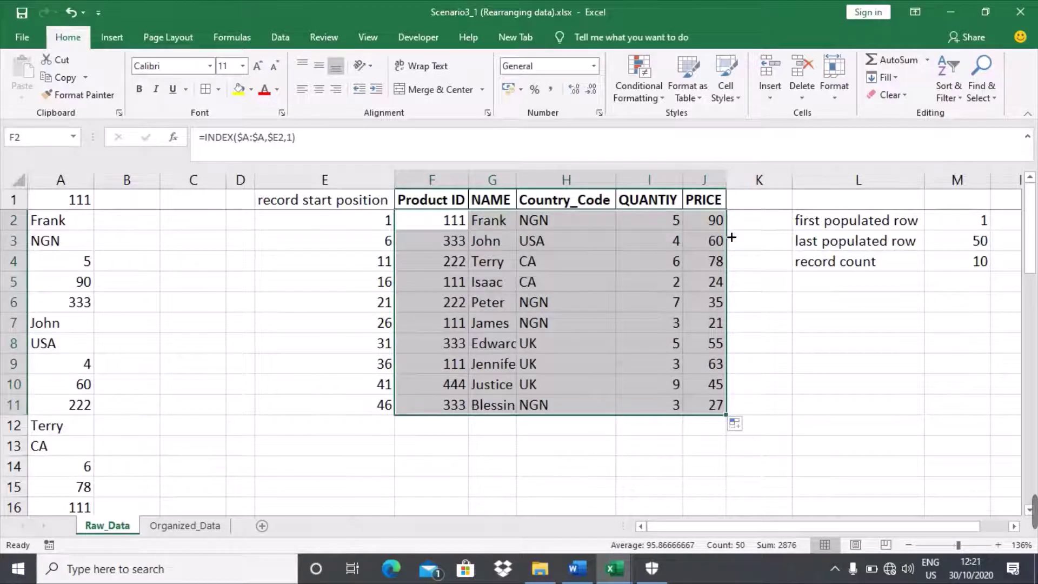
# - Compare the last table record in row 11 with the final entries of the raw data in column A
pyautogui.click(710, 412)
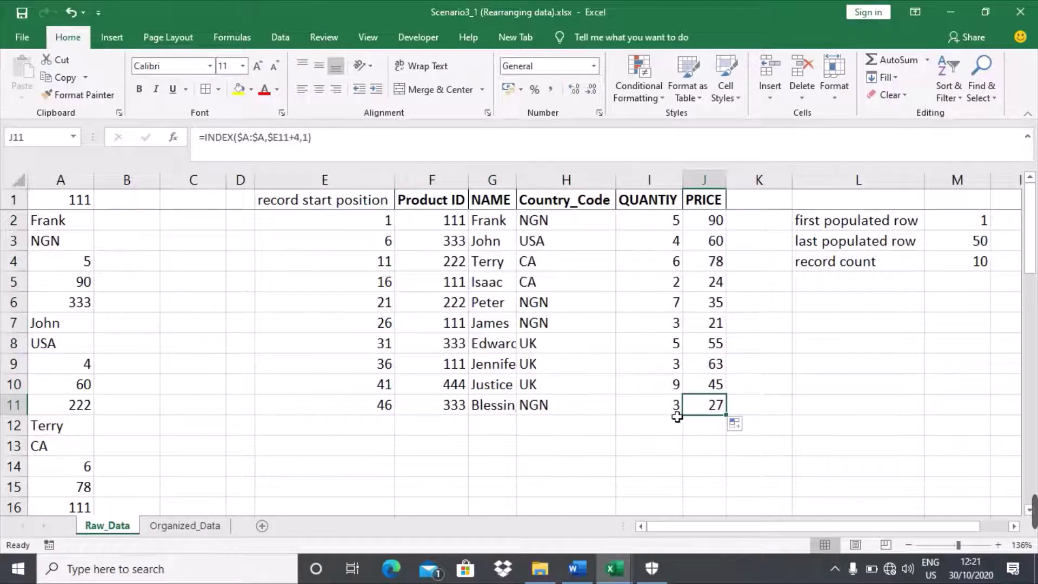
pyautogui.click(65, 205)
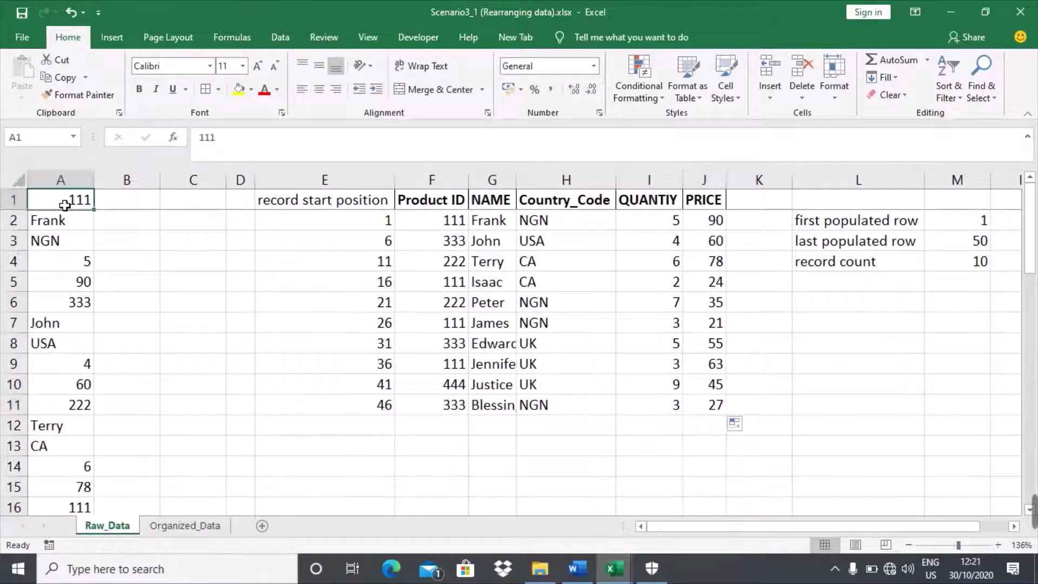
pyautogui.click(716, 410)
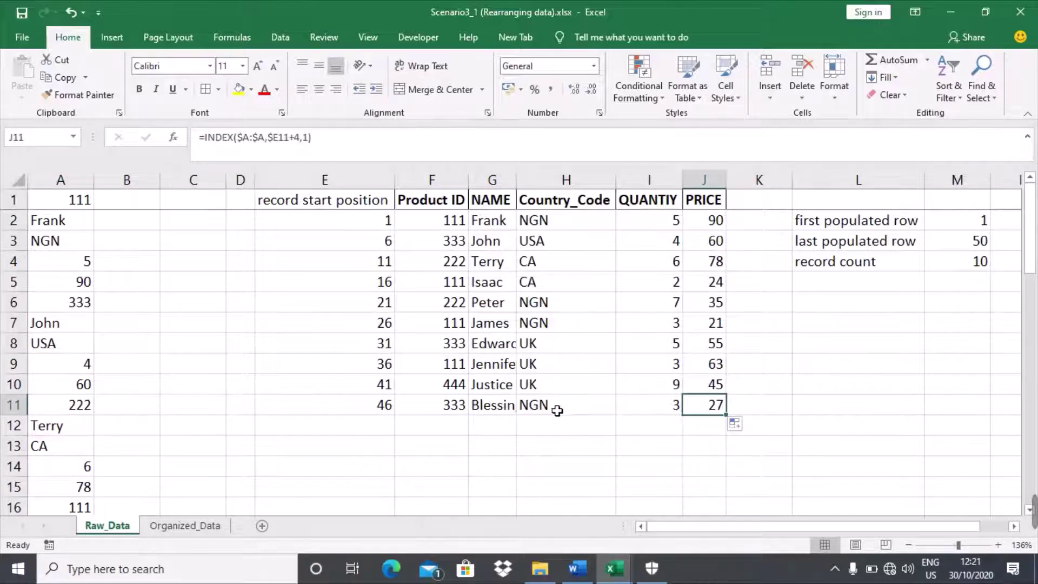
pyautogui.click(500, 412)
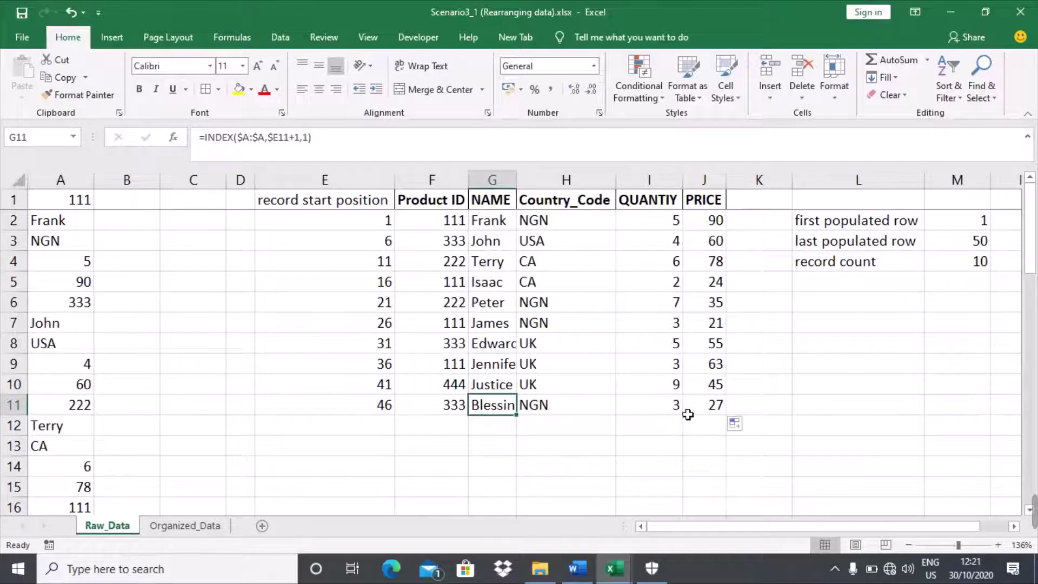
pyautogui.click(575, 411)
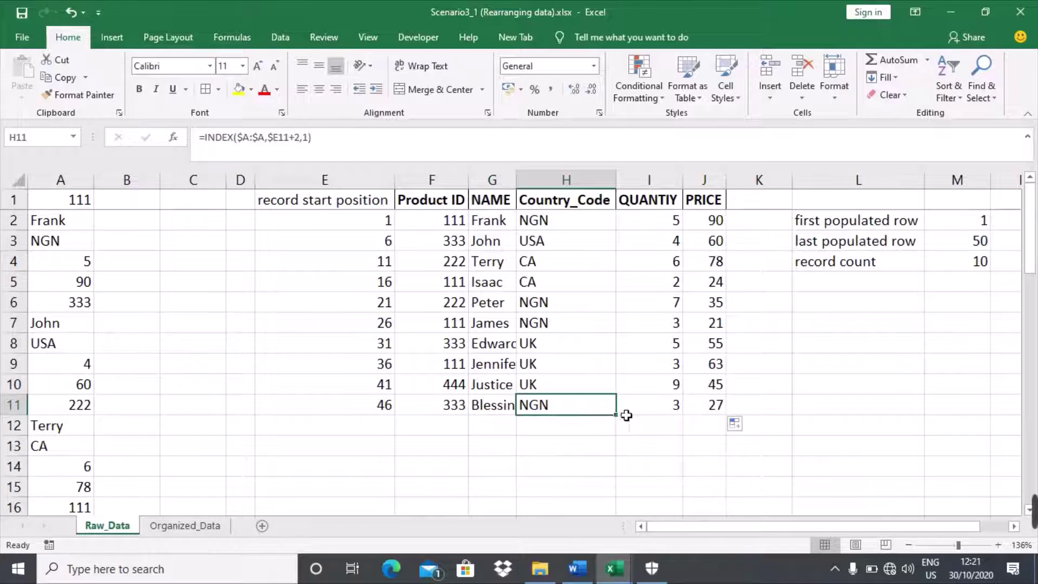
pyautogui.click(719, 406)
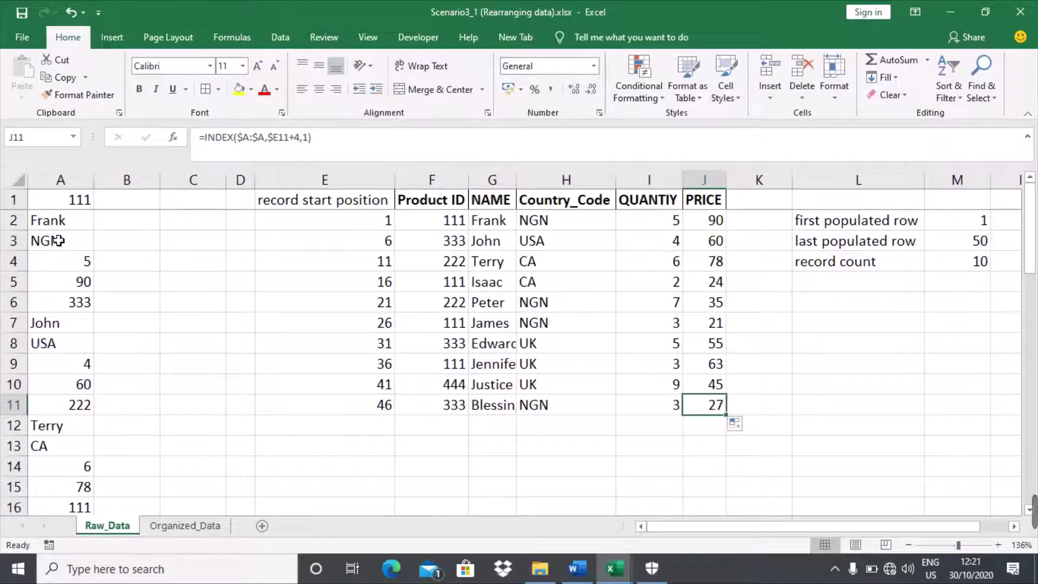
pyautogui.click(68, 202)
pyautogui.hotkey('ctrl', 'shift', 'Down')
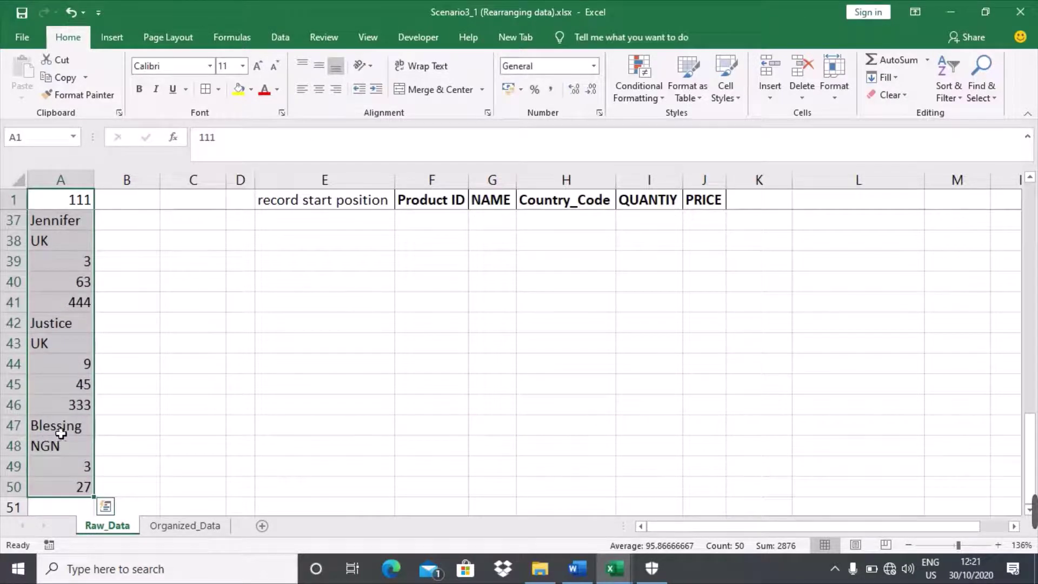
pyautogui.click(80, 486)
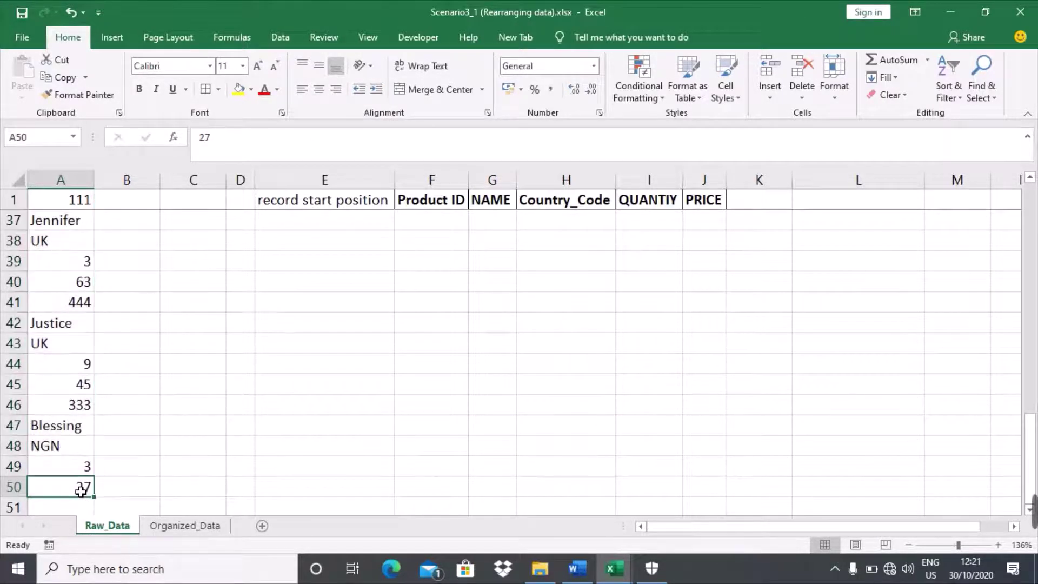
pyautogui.hotkey('ctrl', 'shift', 'Up')
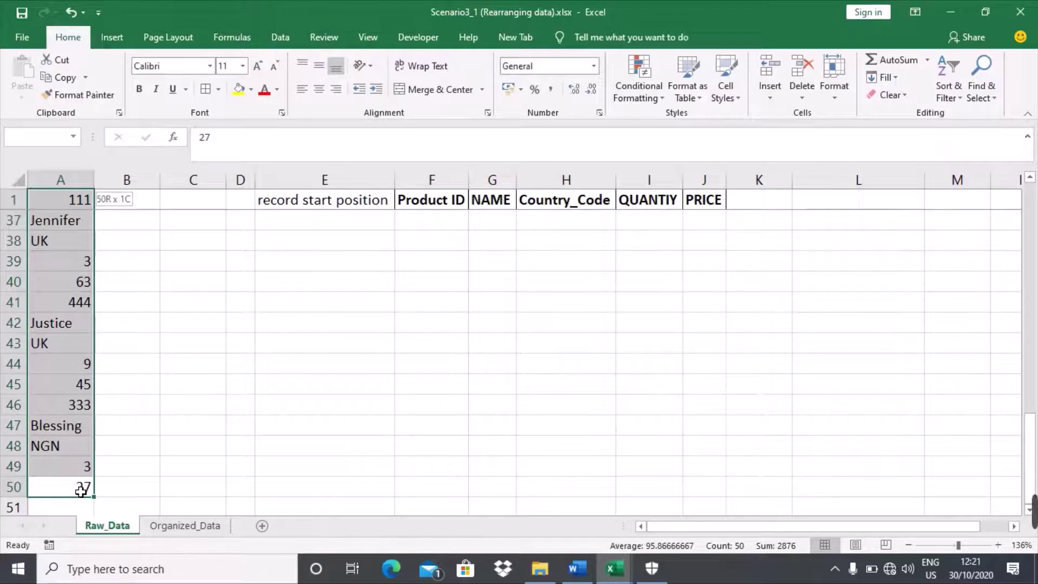
pyautogui.hotkey('shift', 'Down')
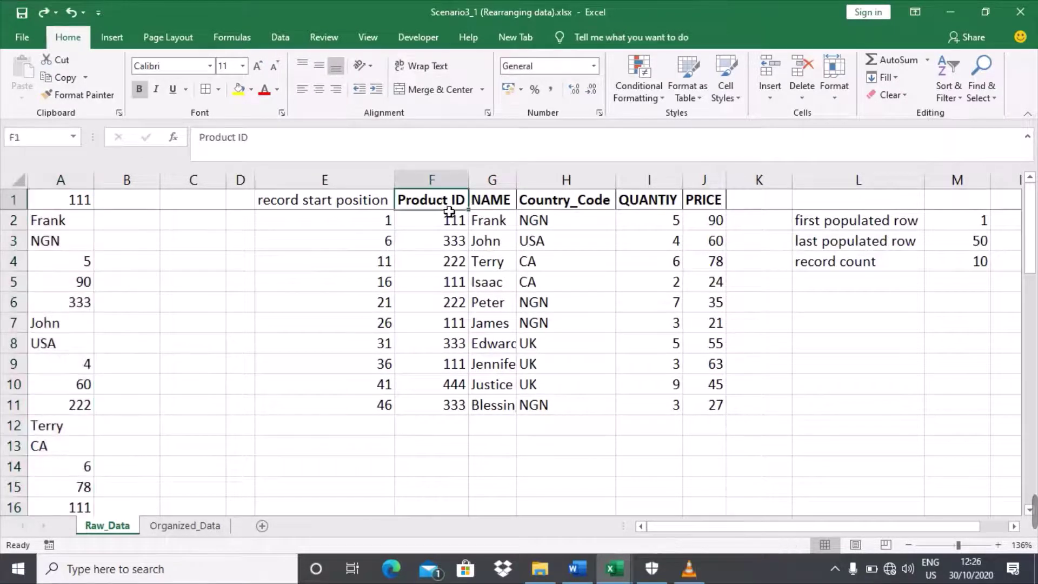
# - Apply all borders to the whole table F1:J11, including its header row
pyautogui.hotkey('ctrl', 'shift', 'Down')
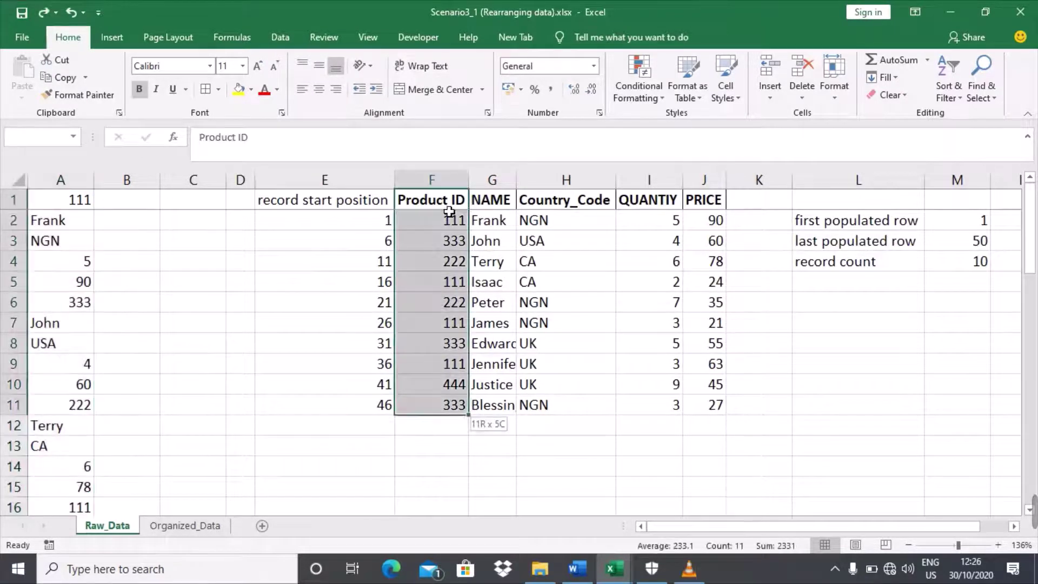
pyautogui.hotkey('ctrl', 'shift', 'Right')
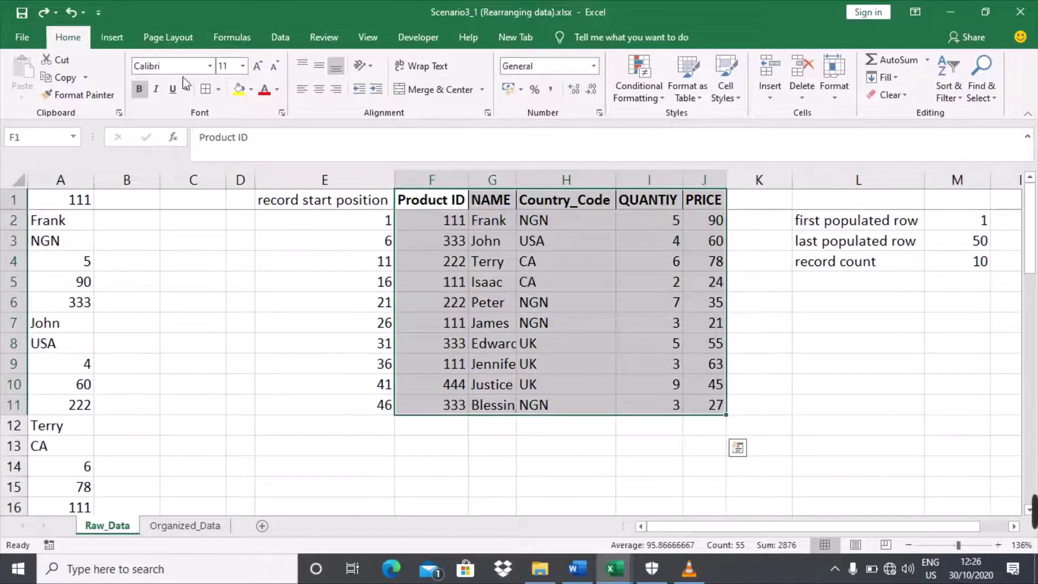
pyautogui.click(206, 92)
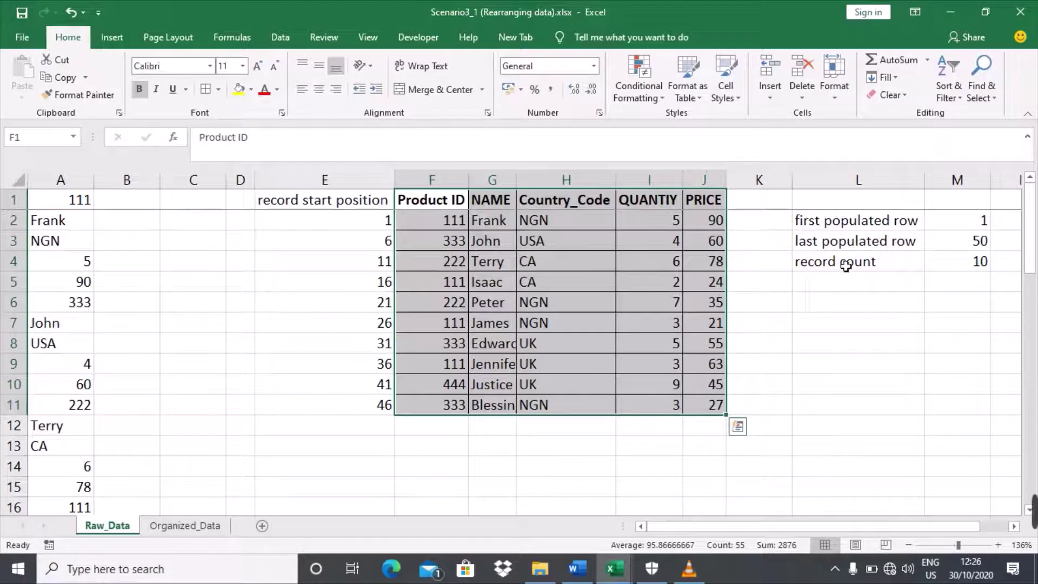
pyautogui.click(817, 319)
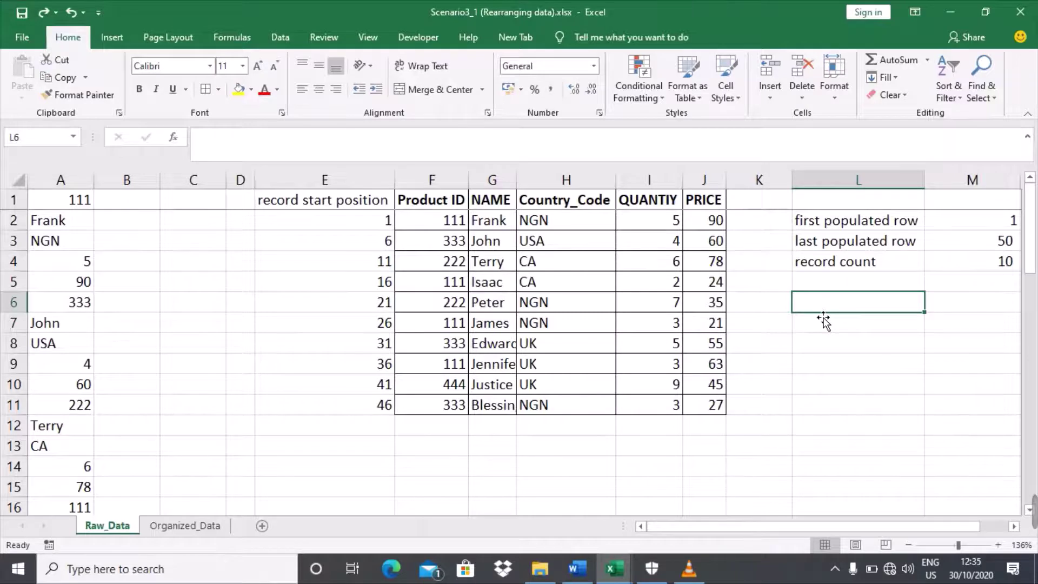
# - Set the last populated row value in M3 to 1000000
pyautogui.click(976, 247)
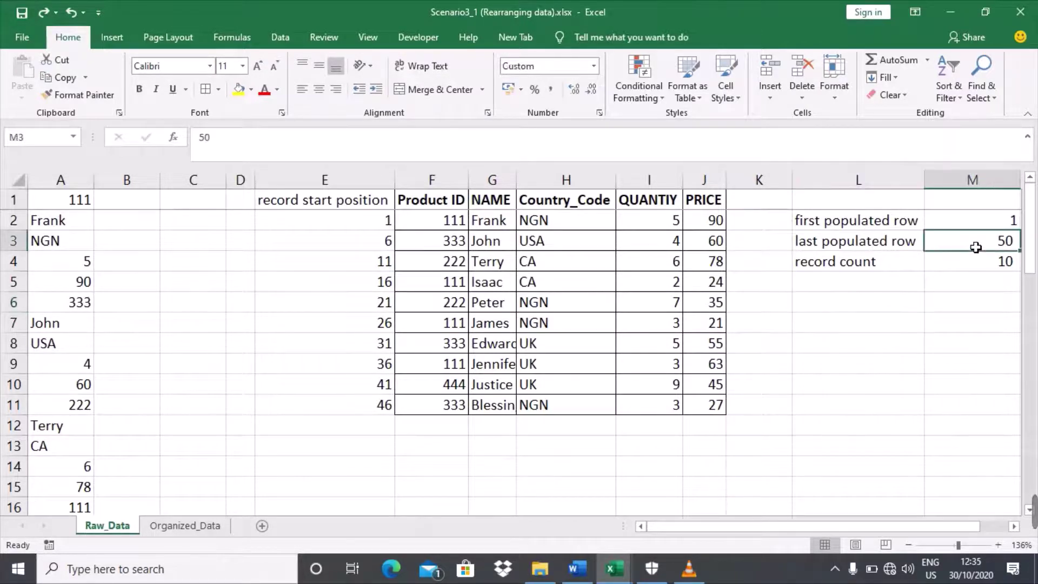
pyautogui.write('1')
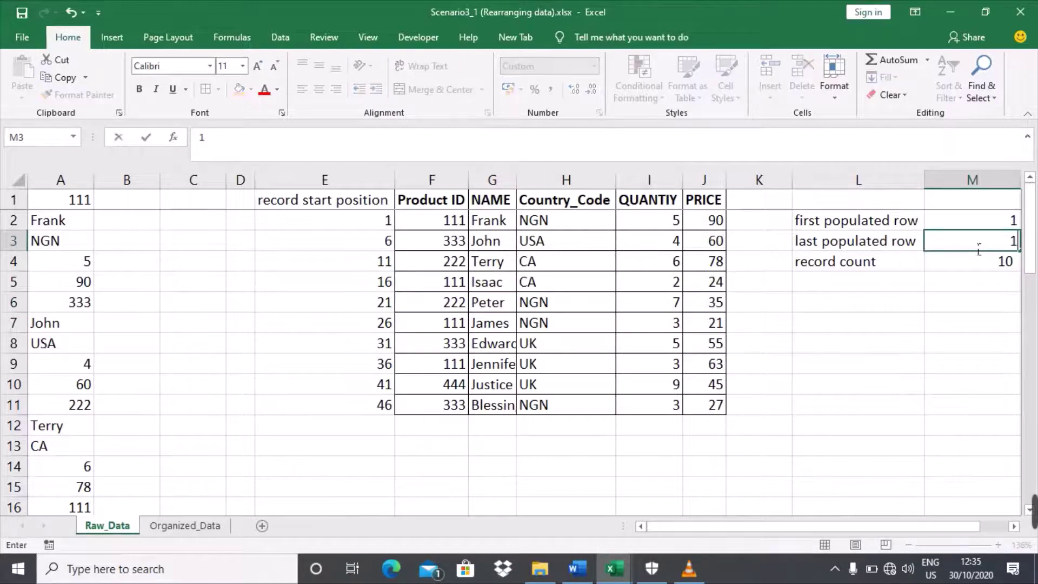
pyautogui.write('000000')
pyautogui.click(971, 285)
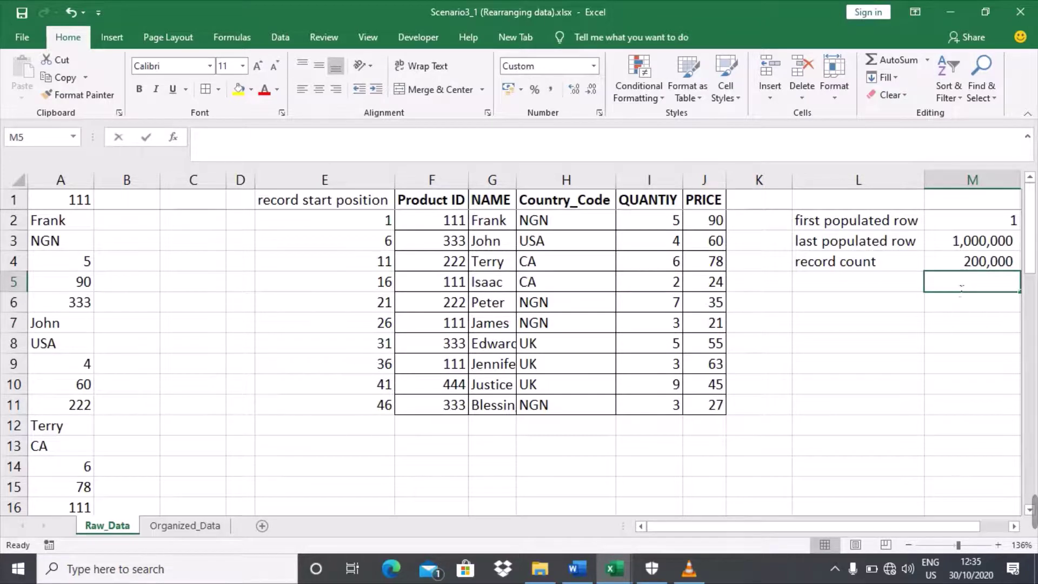
# - Enter the formula =M4*2 in M5 to double the record count
pyautogui.write('=')
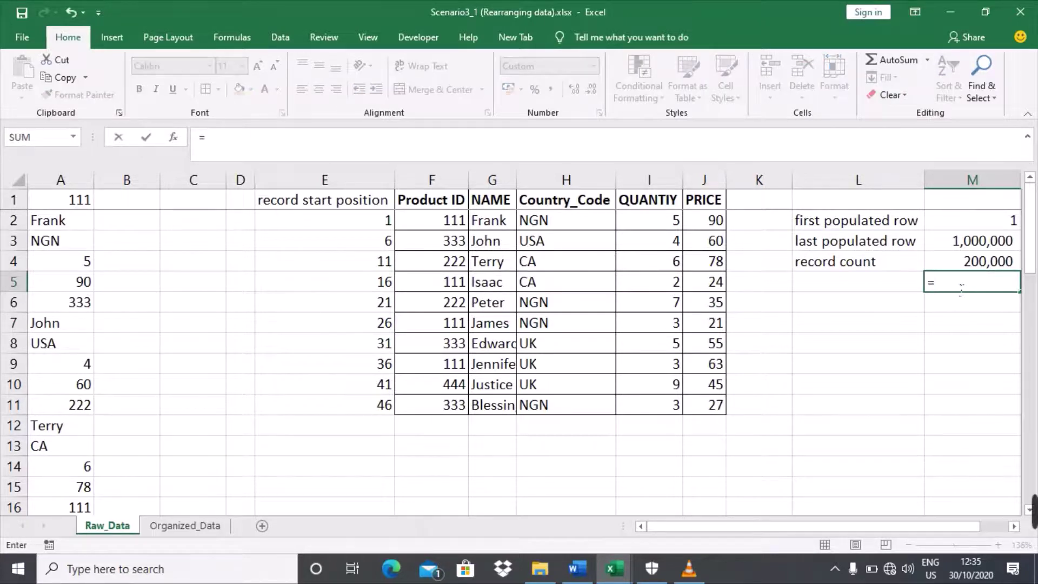
pyautogui.click(969, 269)
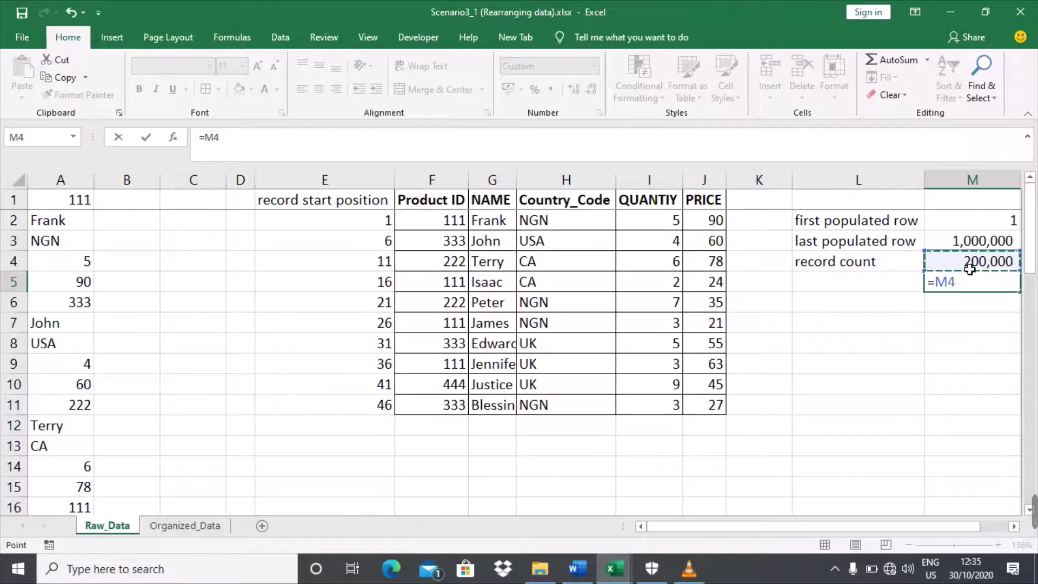
pyautogui.write('*2')
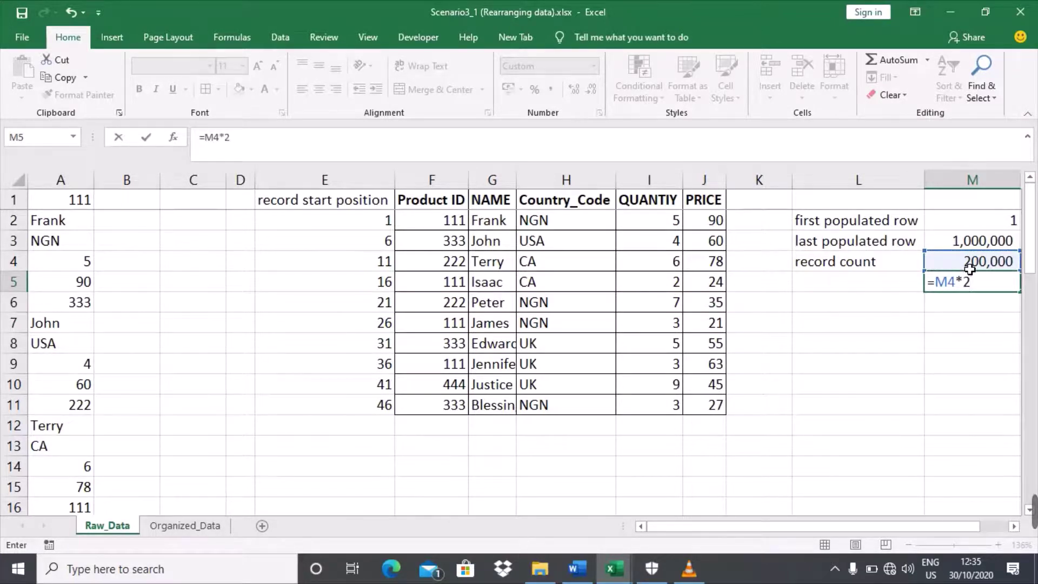
pyautogui.press('Return')
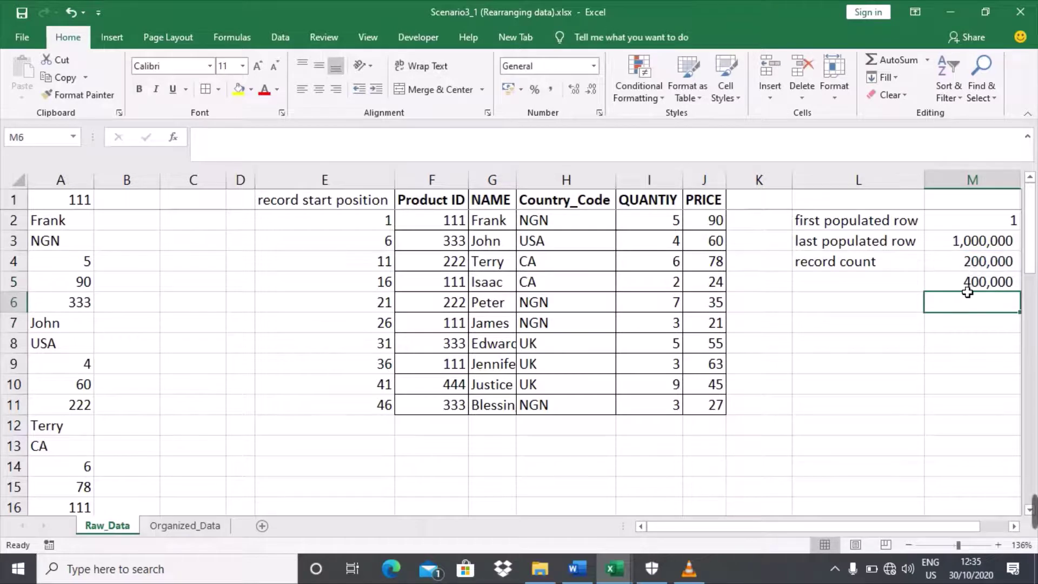
pyautogui.click(969, 290)
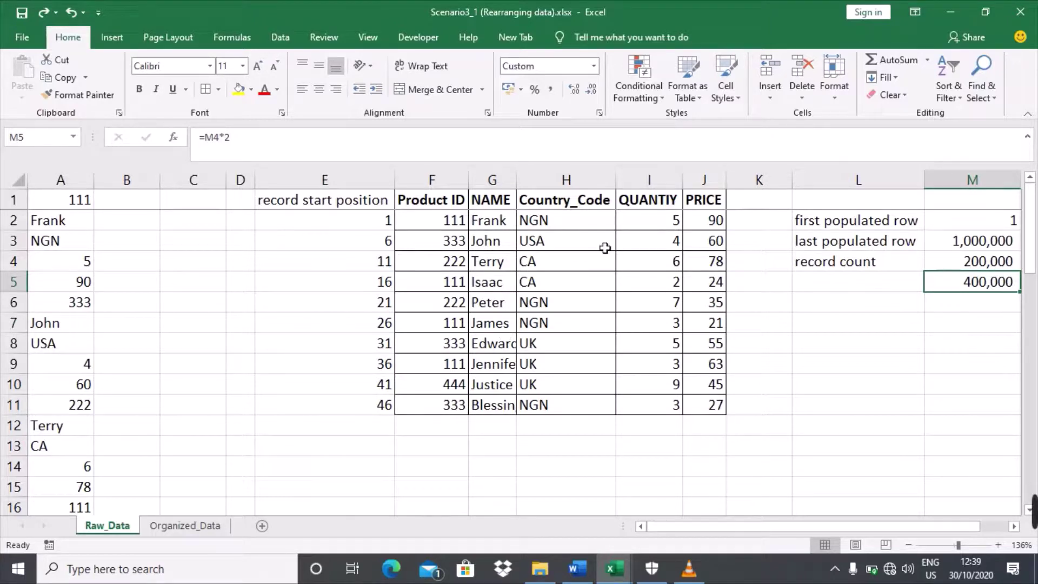
# - Enter the value 20 in cell M7
pyautogui.click(987, 322)
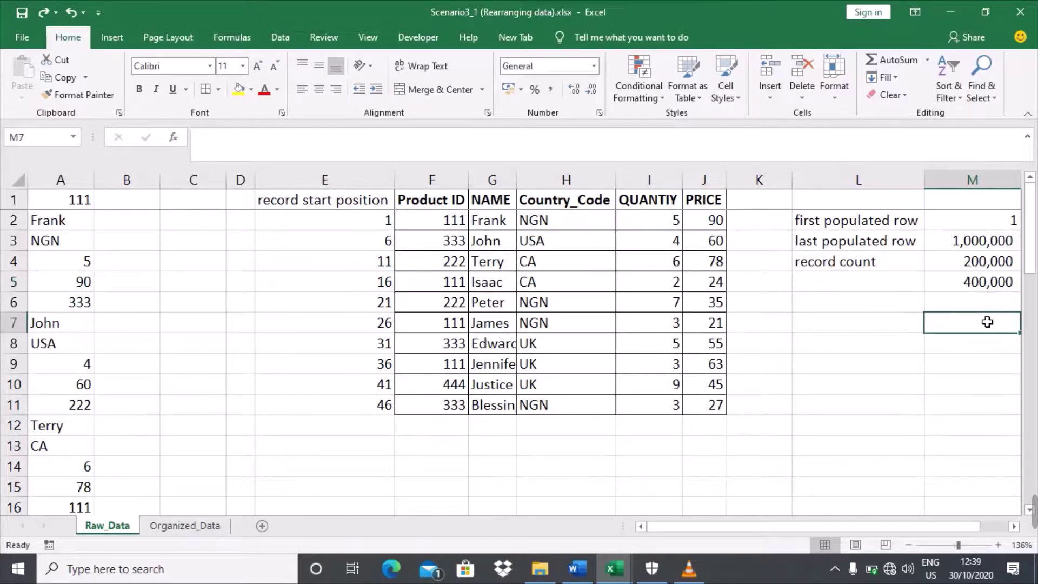
pyautogui.write('20')
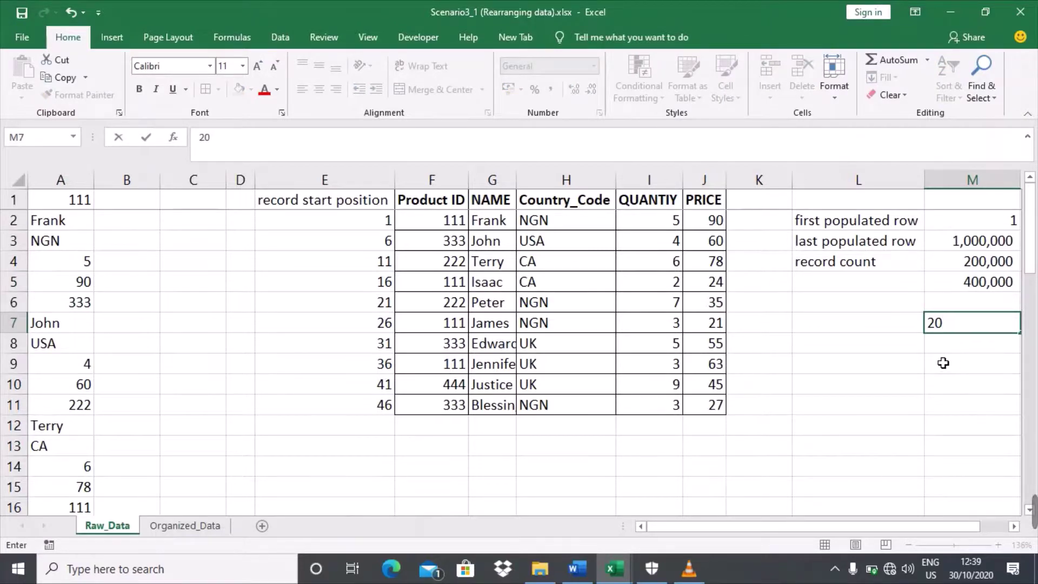
pyautogui.click(840, 367)
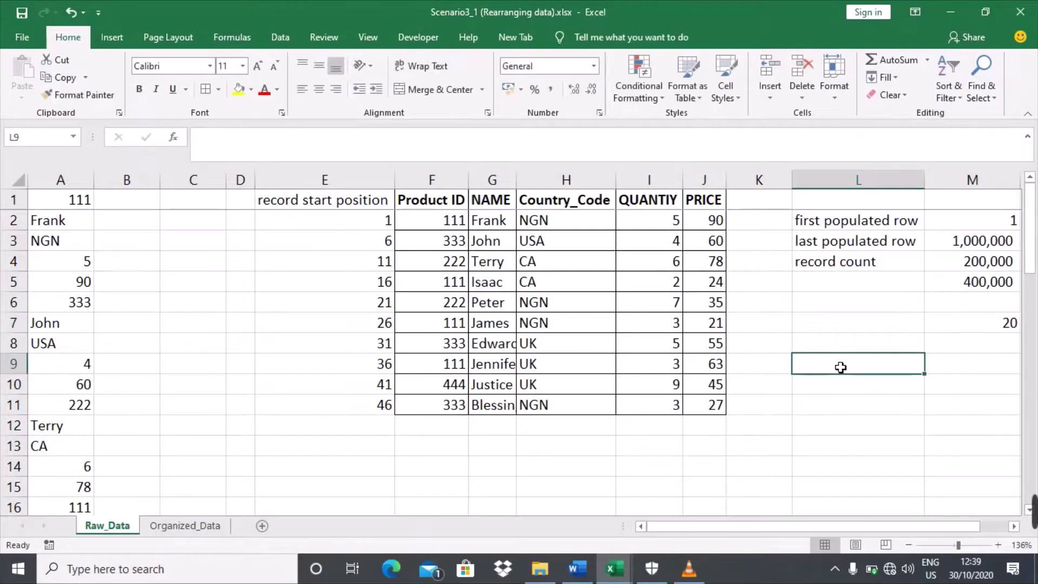
# - Enter the formula =M5-M7 in L9 to calculate the difference between the two values
pyautogui.write('=')
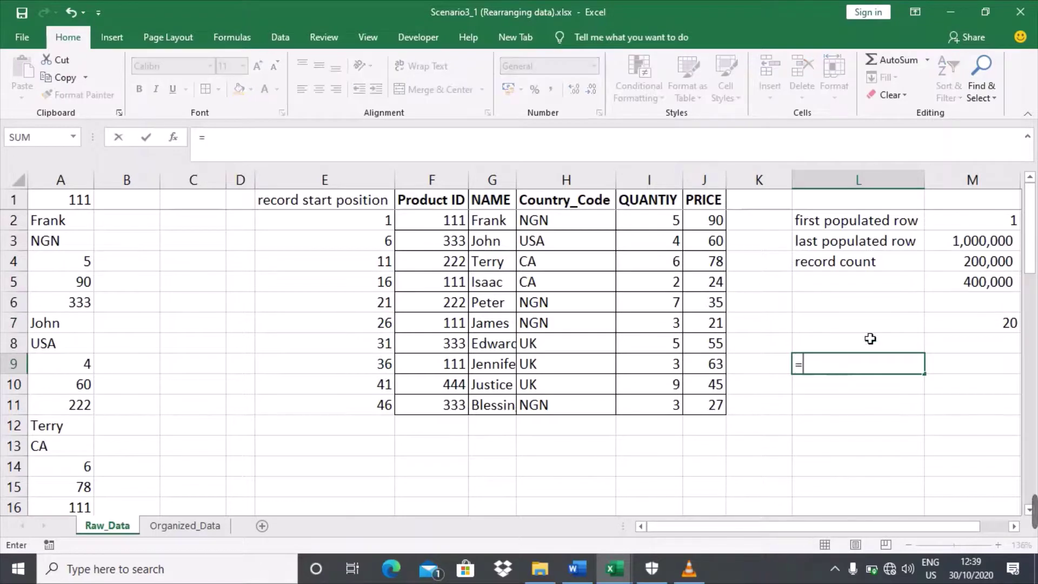
pyautogui.click(982, 282)
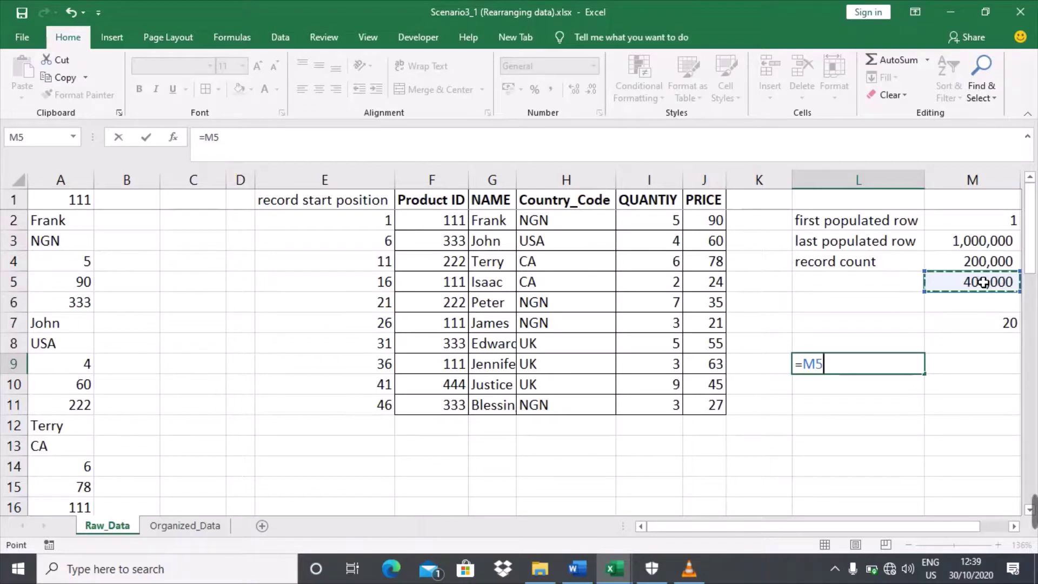
pyautogui.write('-')
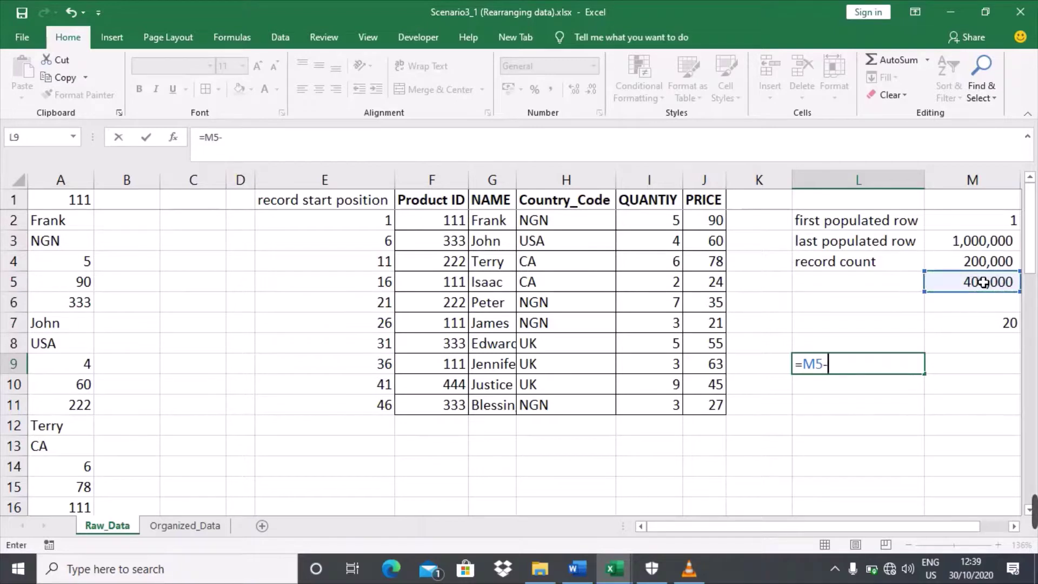
pyautogui.click(968, 324)
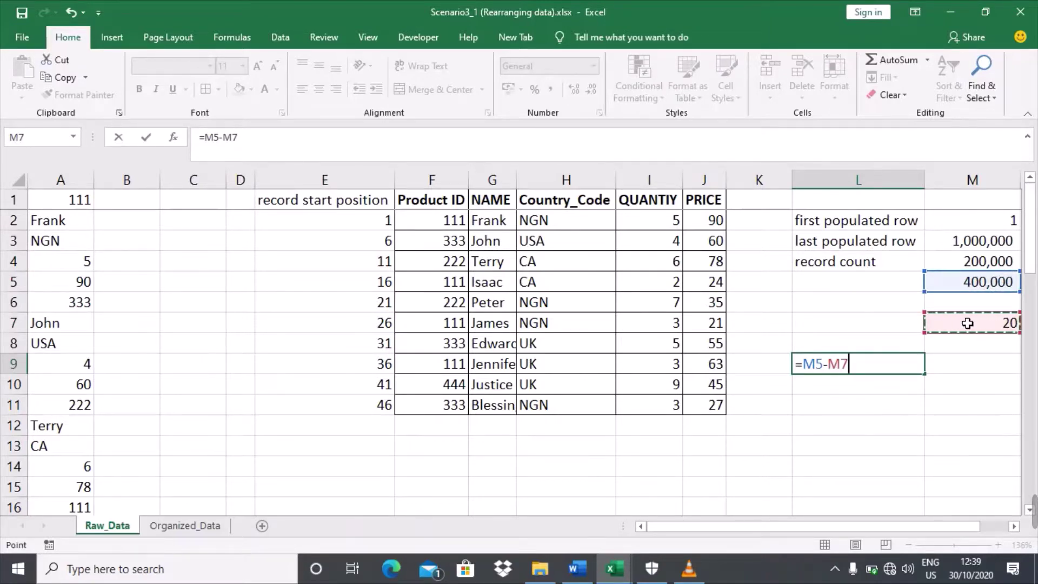
pyautogui.press('Return')
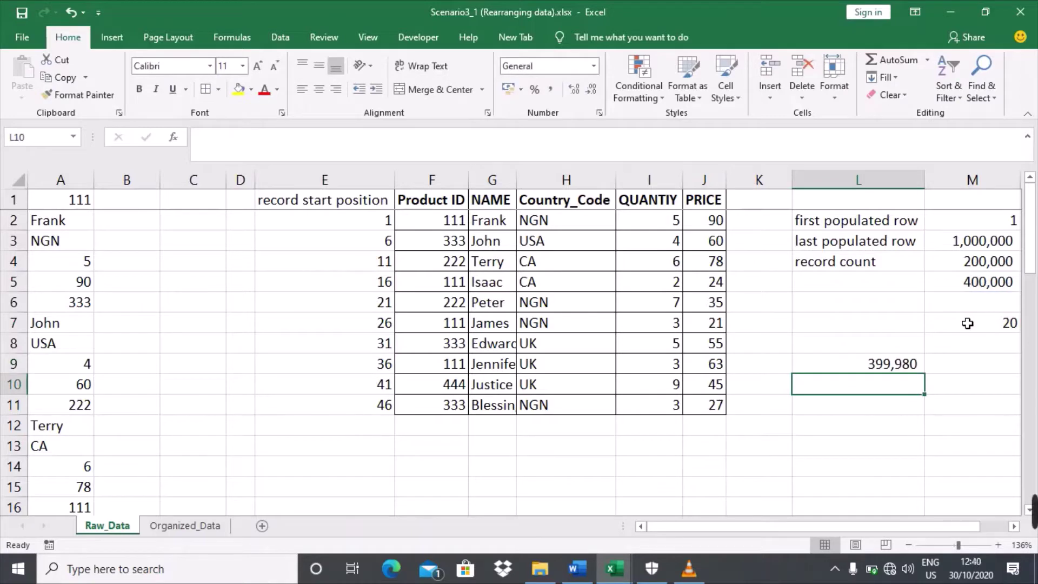